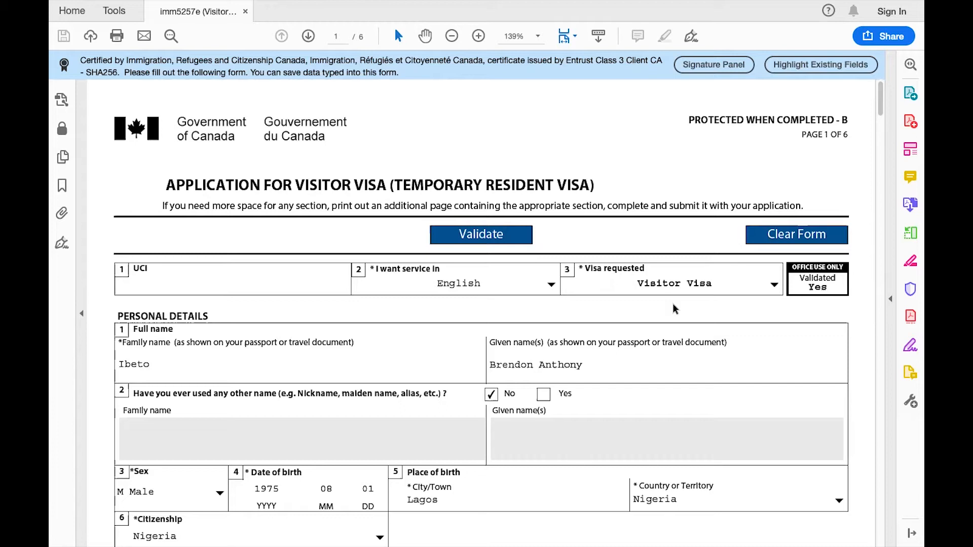
# Step: Check the service language choices and keep English selected
pyautogui.scroll(-2, 397, 309)
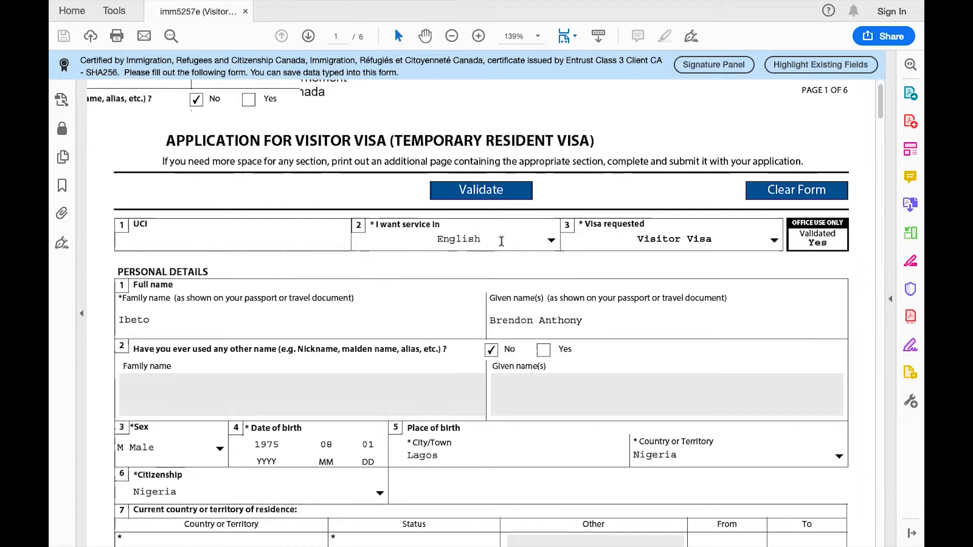
pyautogui.click(552, 241)
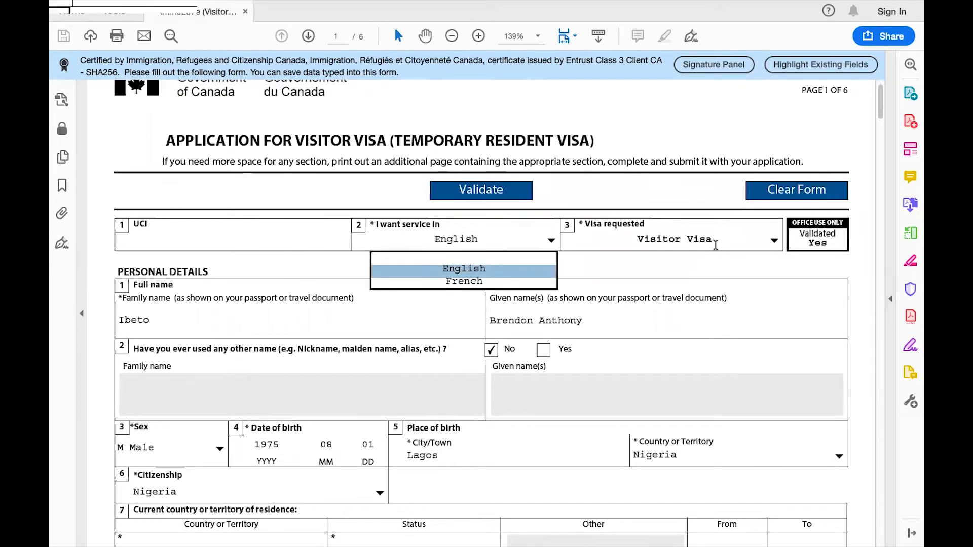
pyautogui.click(622, 240)
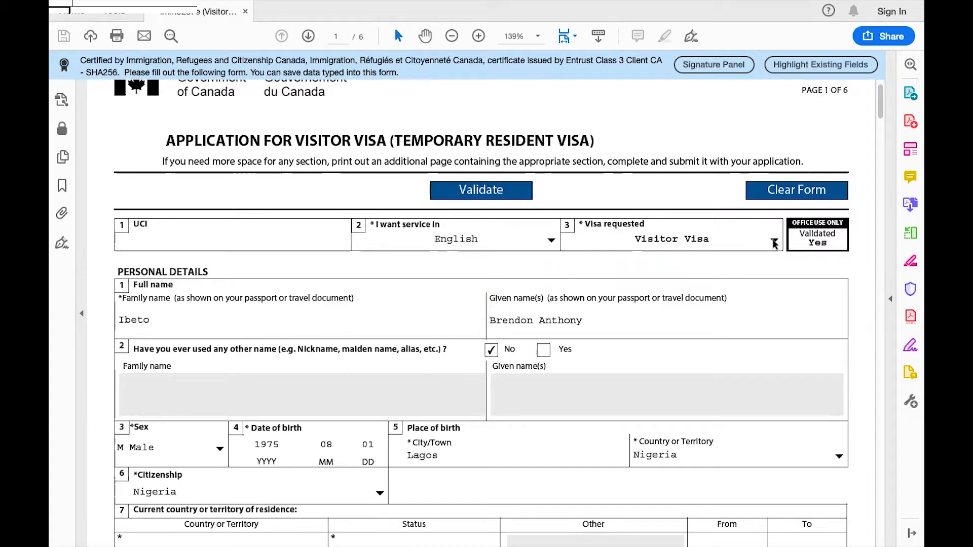
pyautogui.scroll(-3, 779, 275)
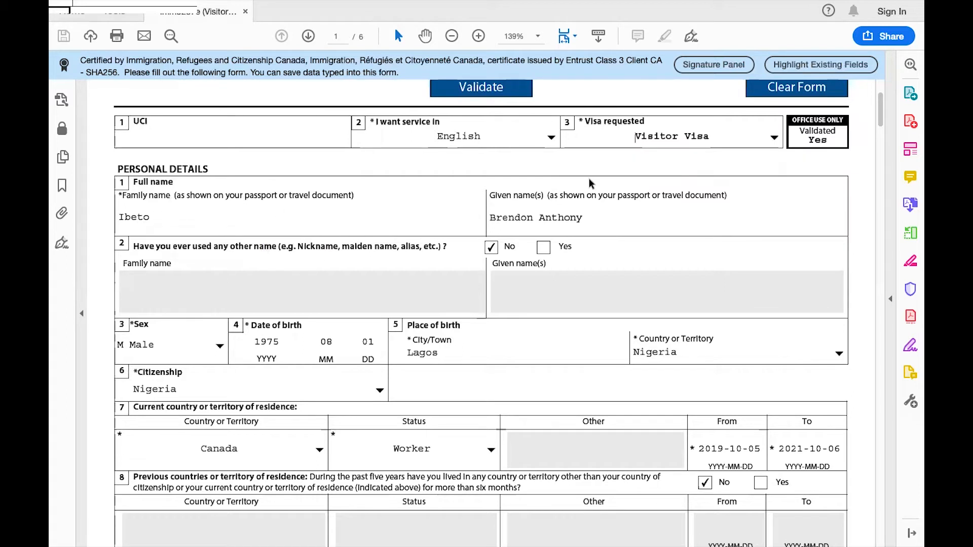
pyautogui.scroll(-1, 606, 218)
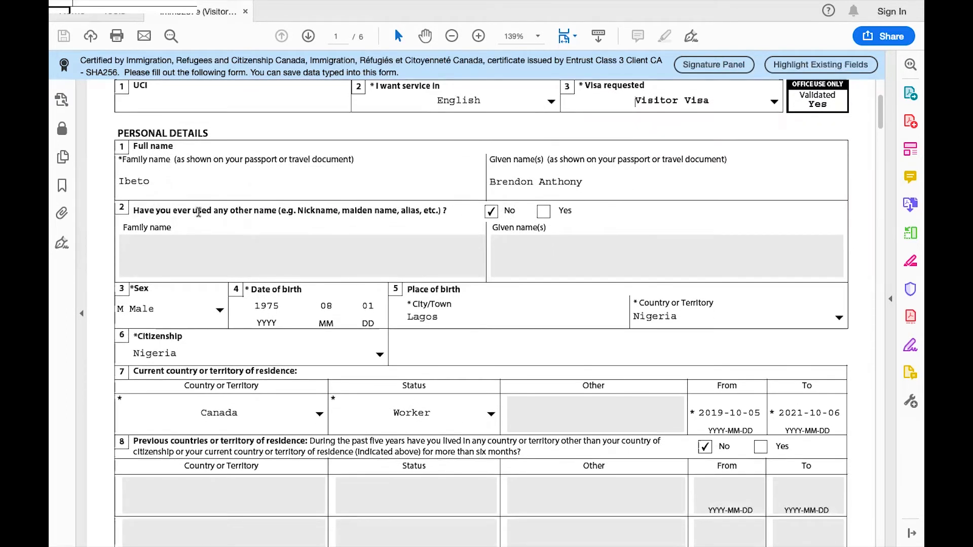
# Step: Tick Yes on the other-names question to see its required Family name field, then revert to No
pyautogui.click(543, 212)
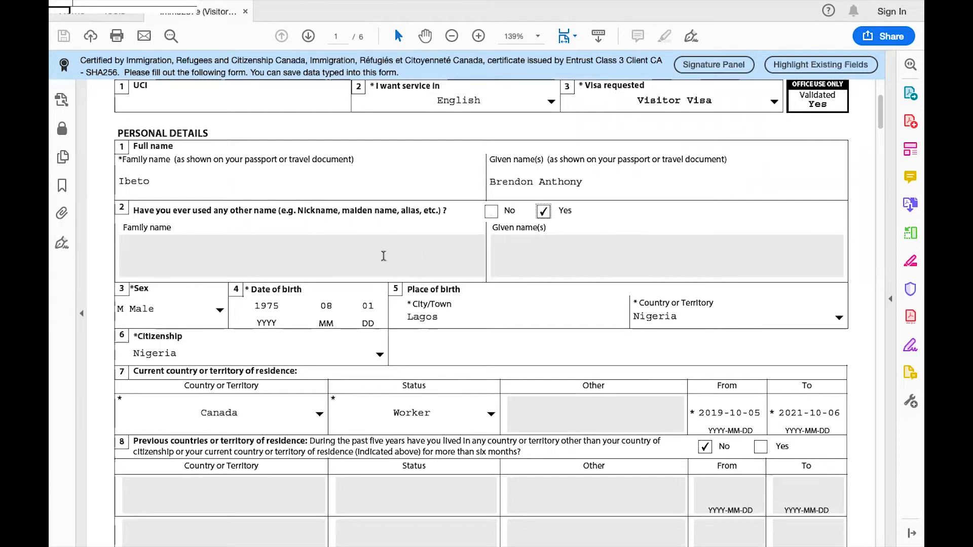
pyautogui.click(493, 212)
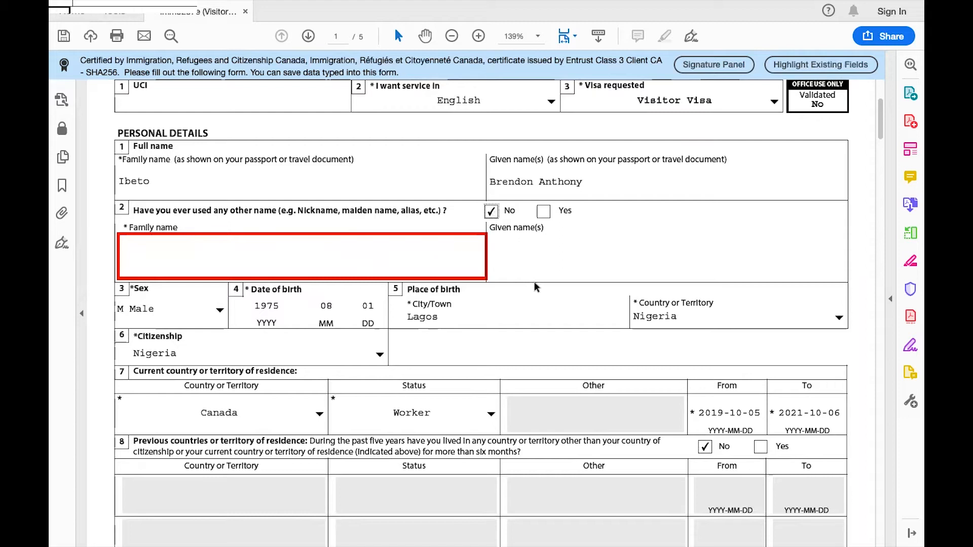
pyautogui.click(512, 261)
pyautogui.scroll(-3, 519, 293)
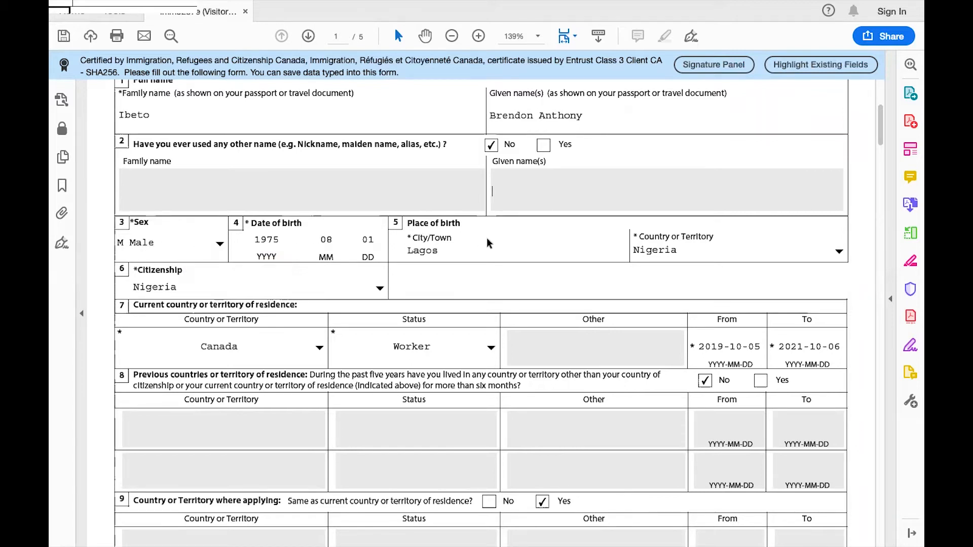
pyautogui.scroll(-2, 714, 251)
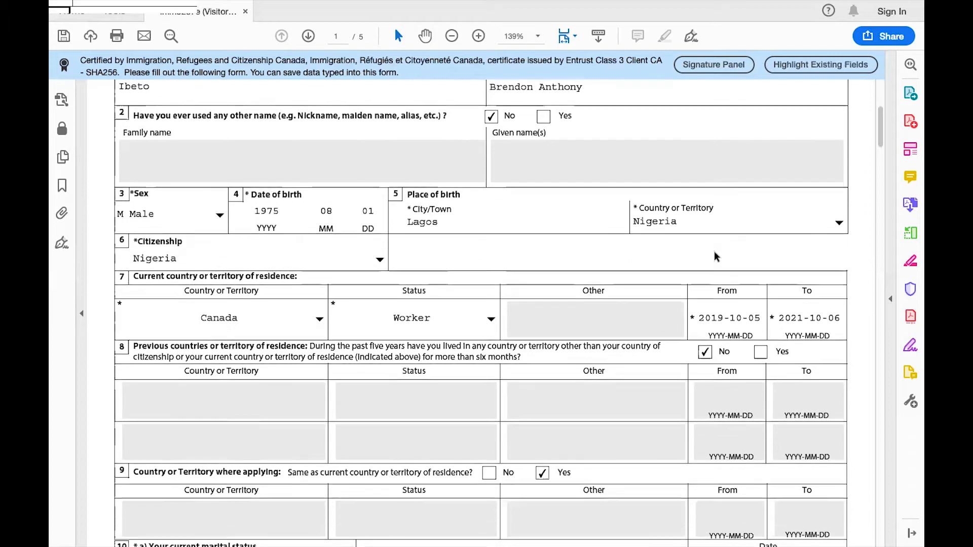
pyautogui.scroll(-2, 714, 251)
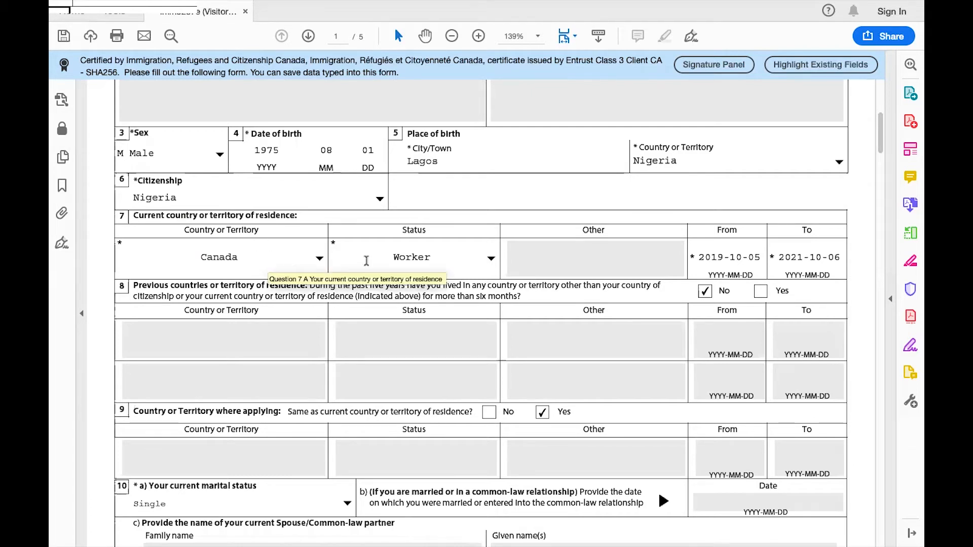
pyautogui.click(491, 259)
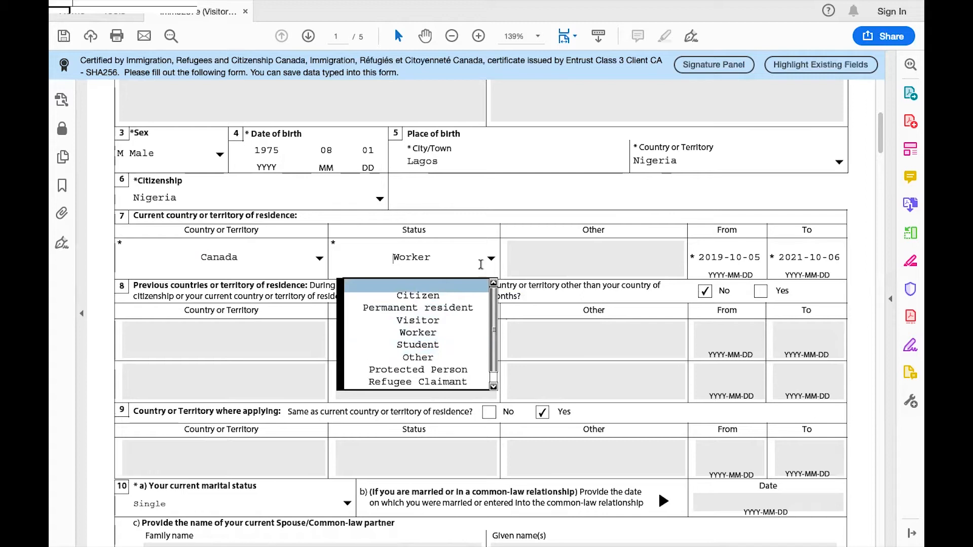
pyautogui.click(501, 212)
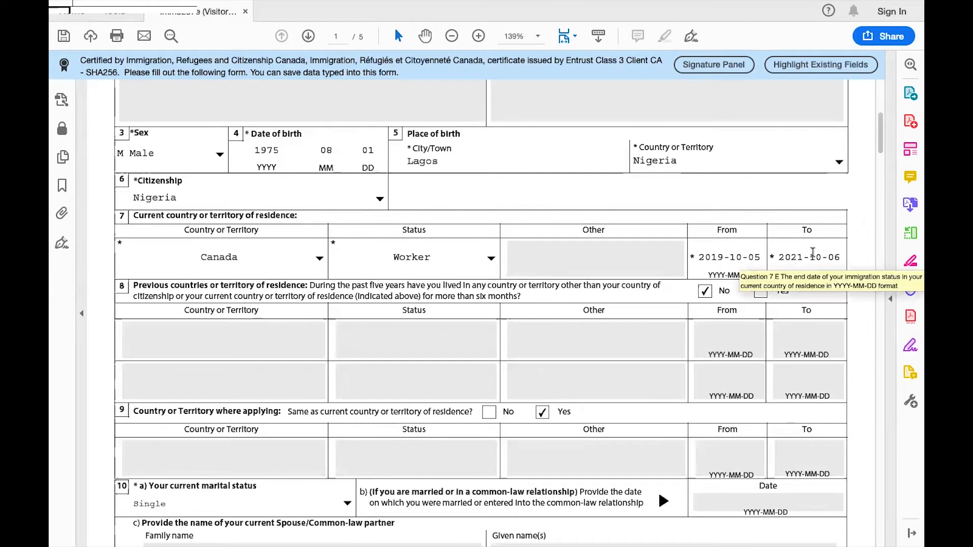
pyautogui.scroll(-2, 812, 252)
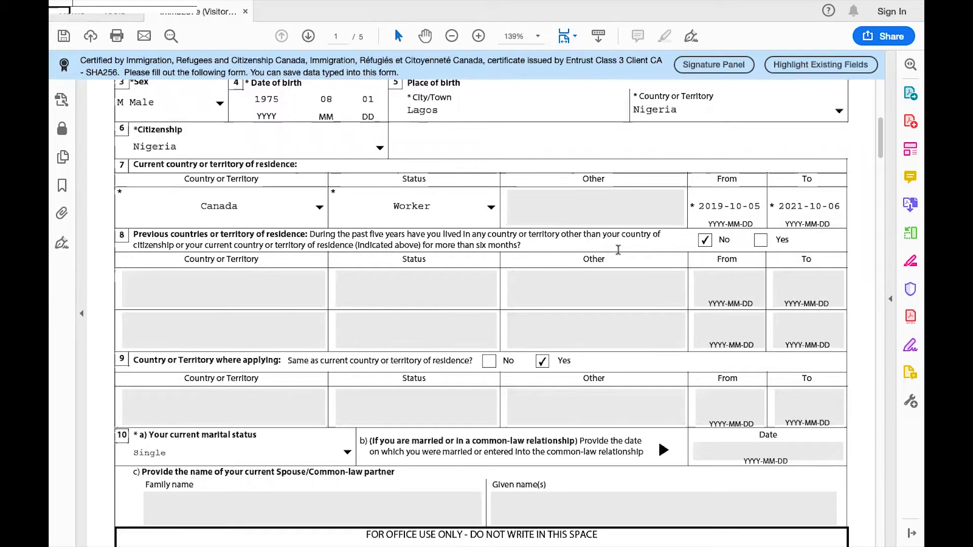
pyautogui.click(765, 246)
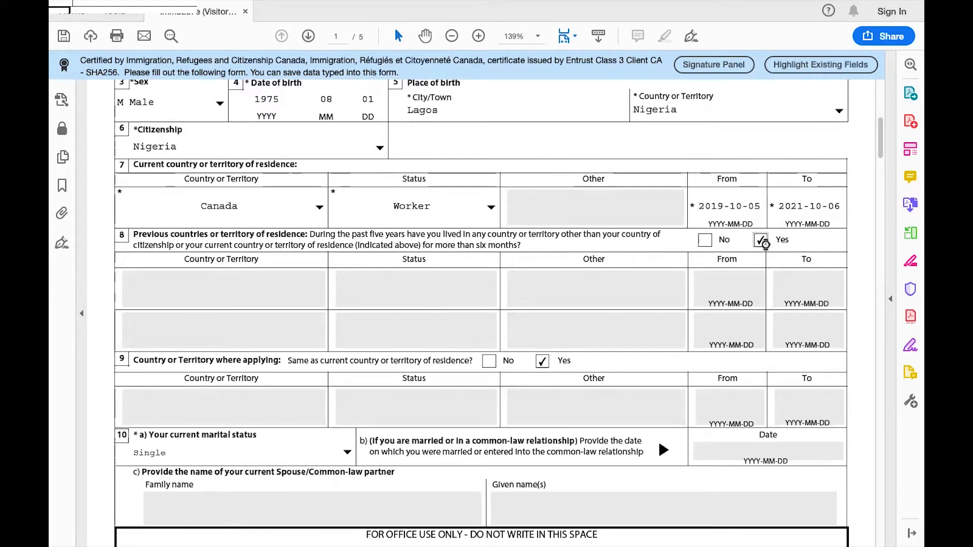
pyautogui.click(705, 241)
pyautogui.scroll(-3, 692, 344)
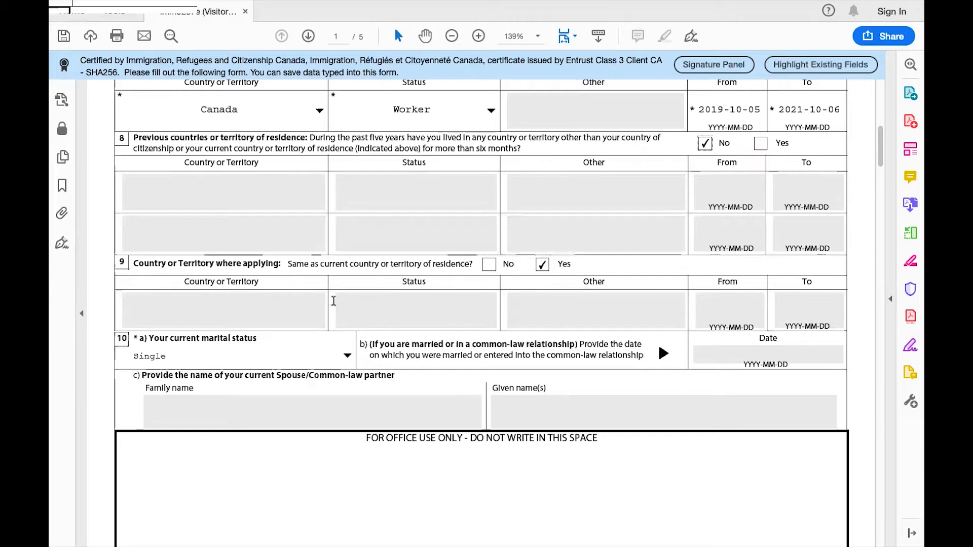
pyautogui.scroll(-3, 385, 220)
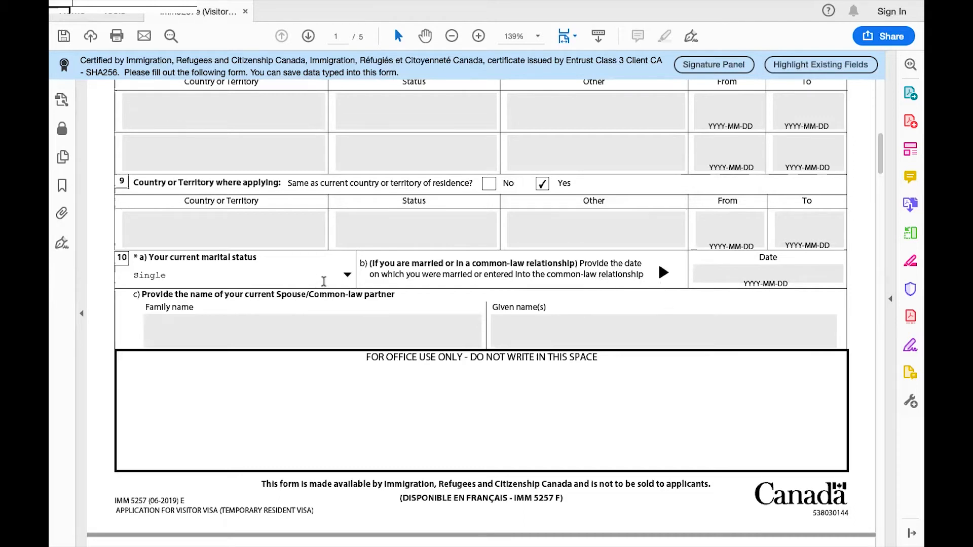
# Step: Try Married in marital status, restore Single, and scroll down to page 2
pyautogui.click(347, 276)
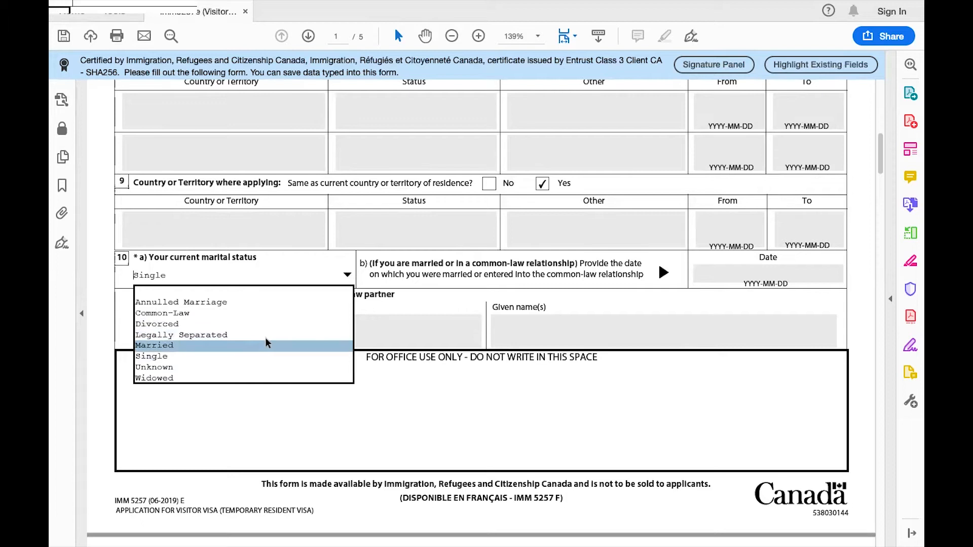
pyautogui.click(207, 344)
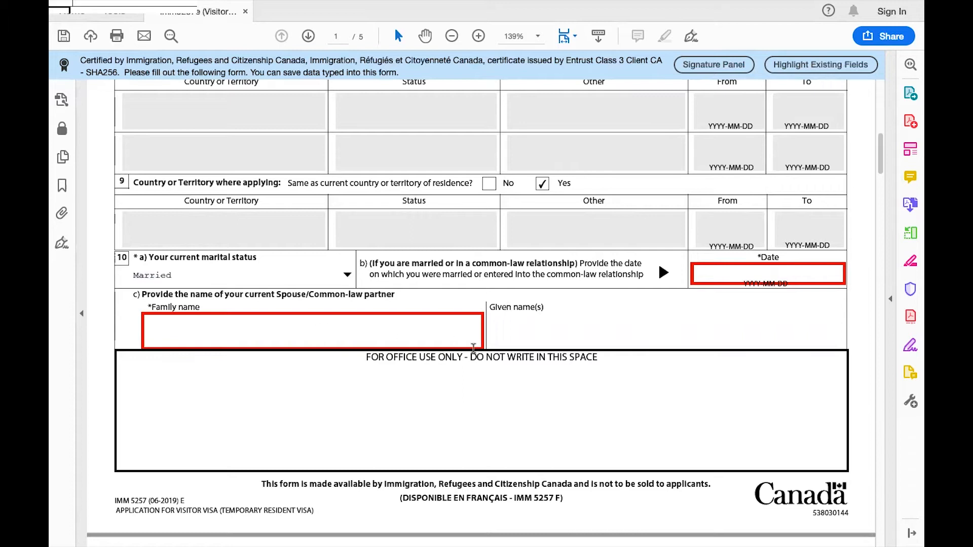
pyautogui.click(349, 275)
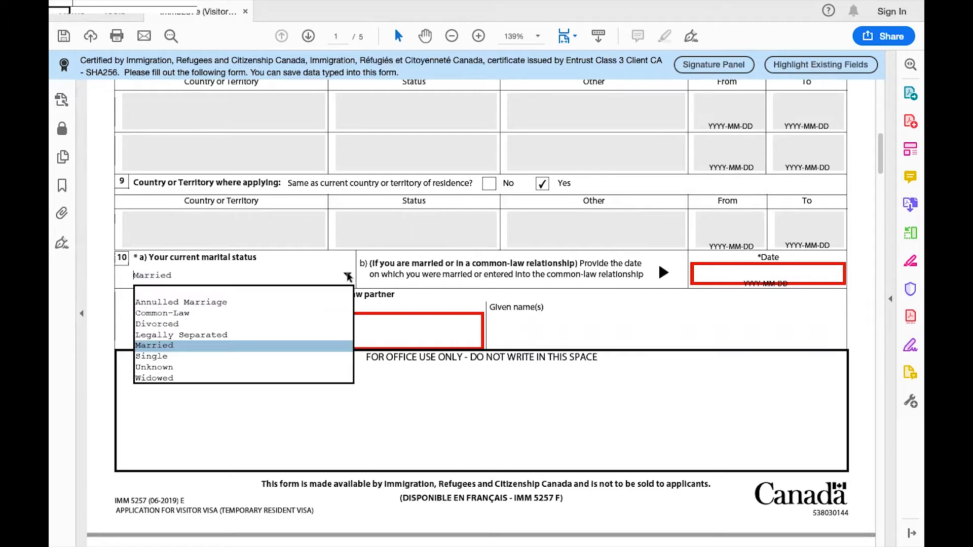
pyautogui.click(299, 354)
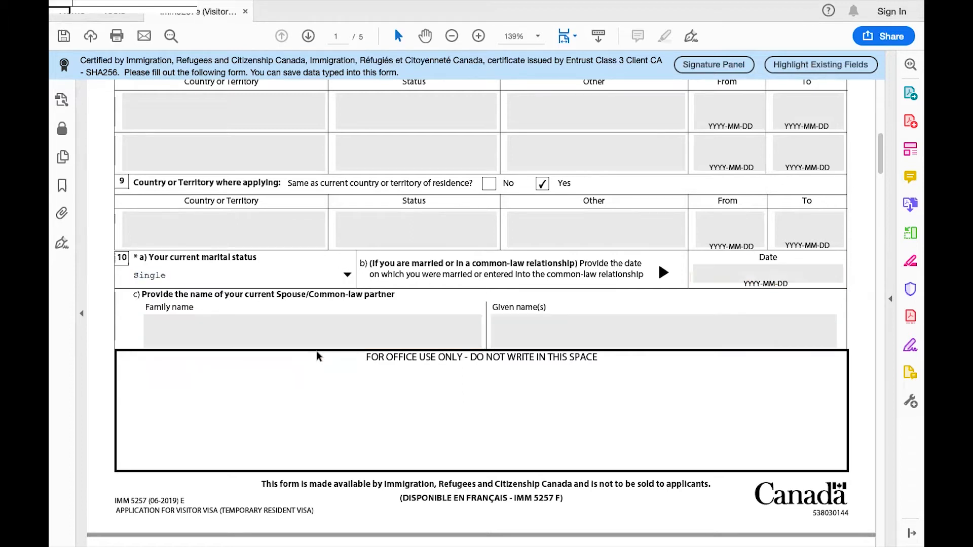
pyautogui.scroll(-2, 405, 390)
pyautogui.scroll(-3, 405, 390)
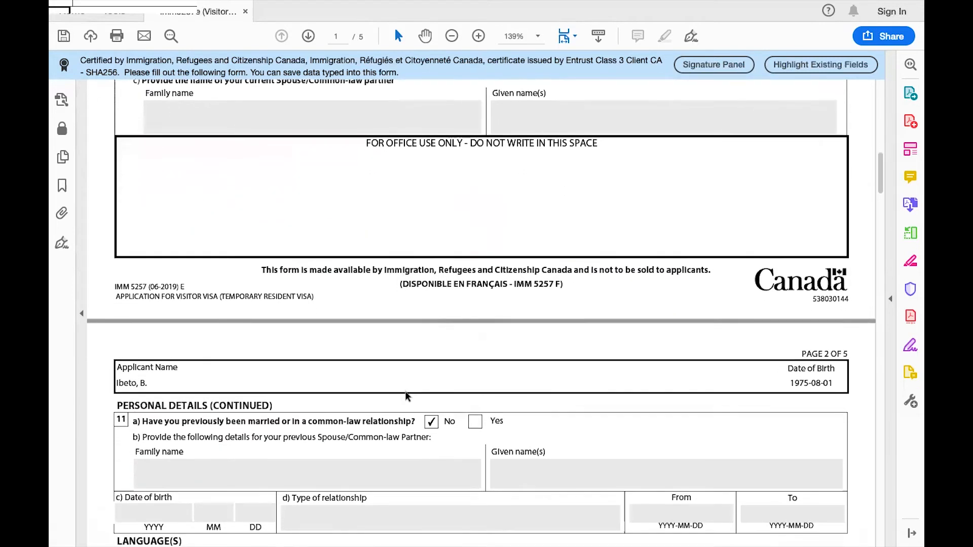
pyautogui.scroll(4, 406, 390)
pyautogui.scroll(-5, 405, 390)
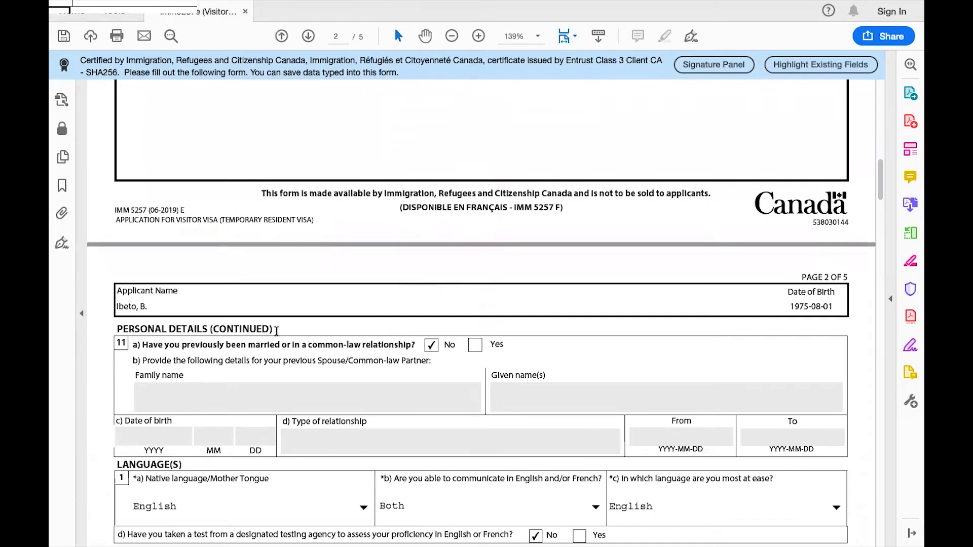
pyautogui.scroll(-1, 276, 332)
pyautogui.scroll(-1, 276, 332)
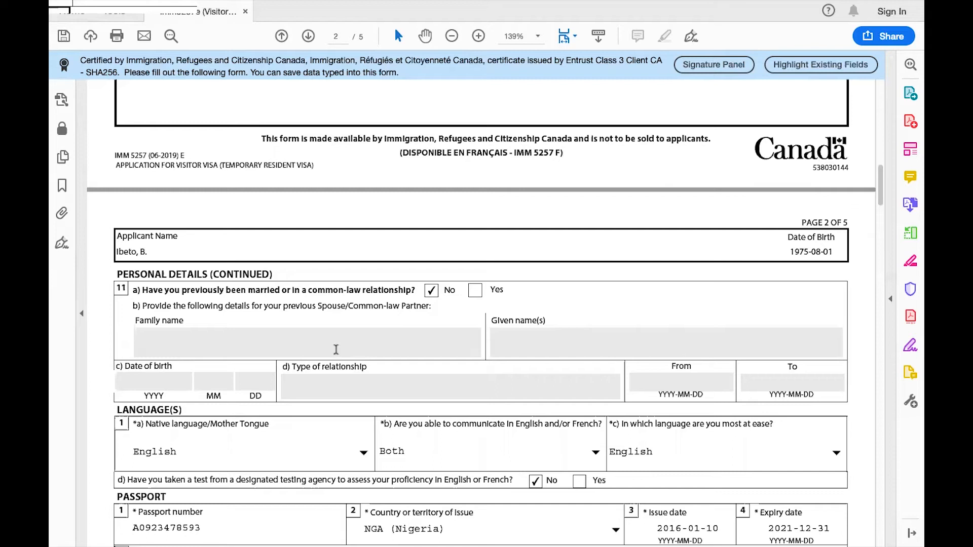
pyautogui.scroll(-4, 555, 343)
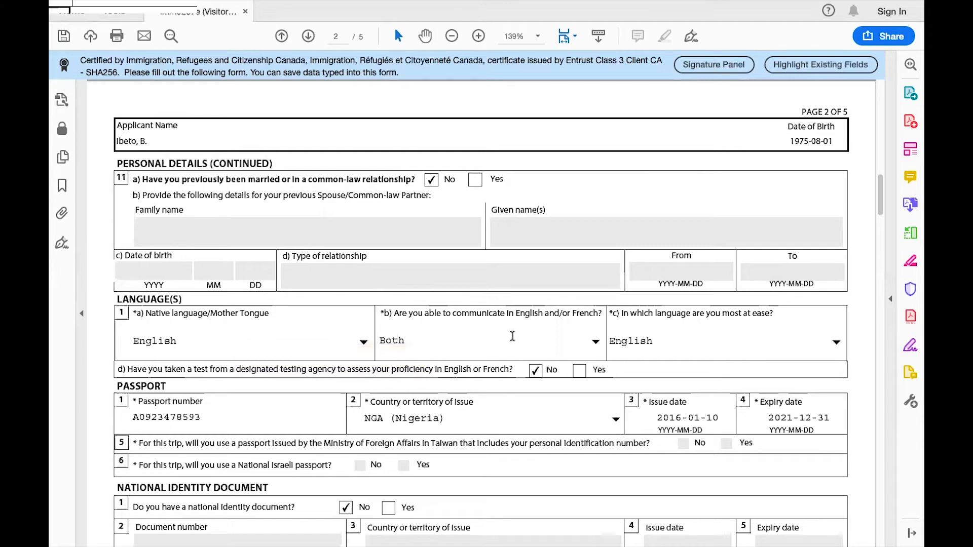
pyautogui.click(591, 341)
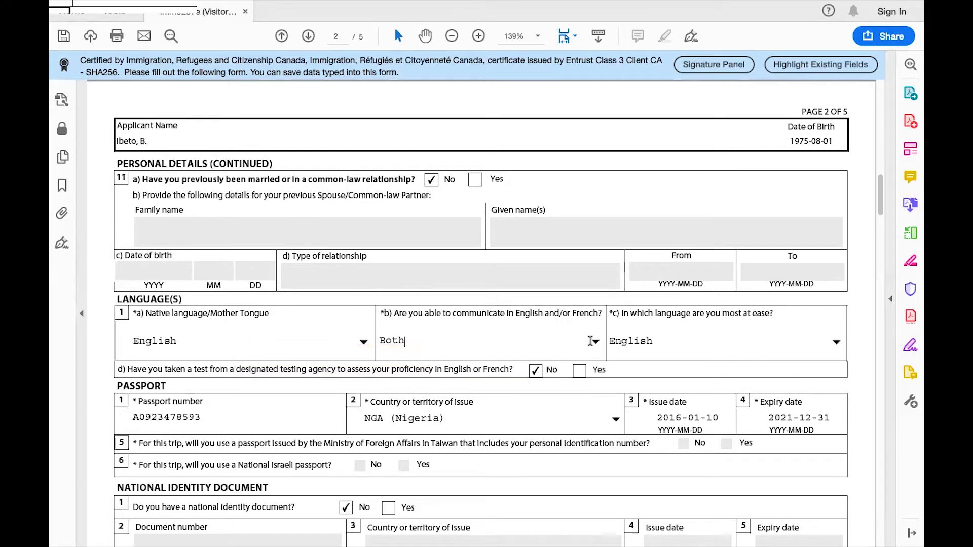
pyautogui.click(596, 342)
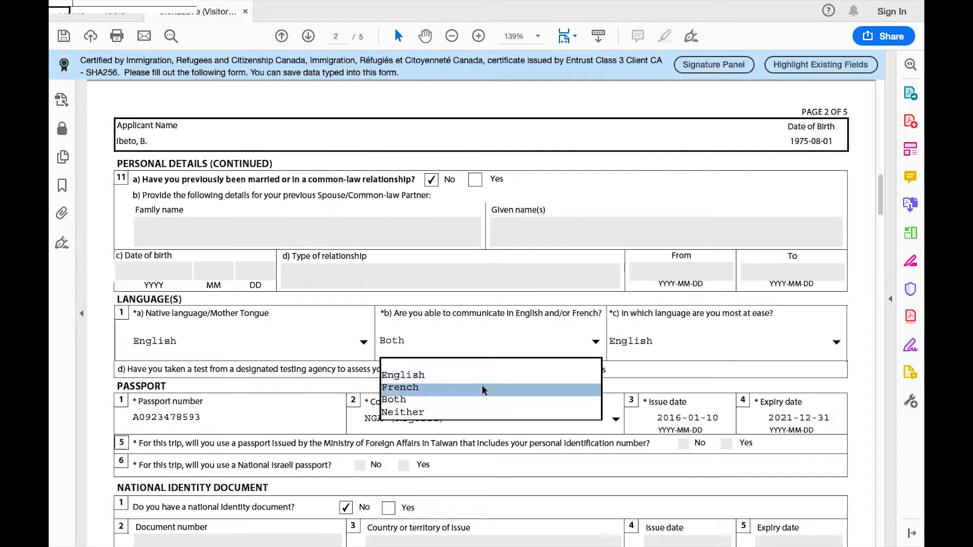
pyautogui.click(660, 353)
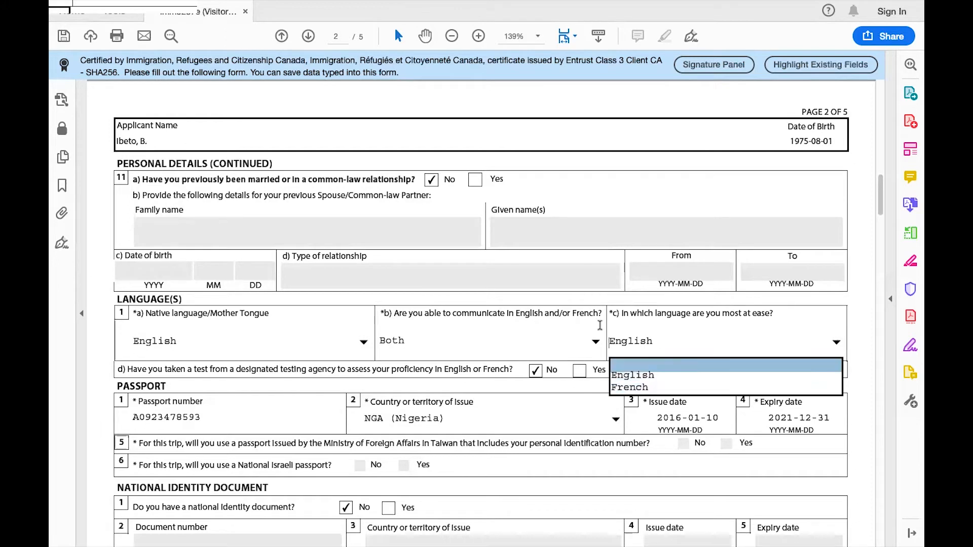
pyautogui.click(565, 301)
pyautogui.scroll(-1, 564, 301)
pyautogui.scroll(-1, 564, 301)
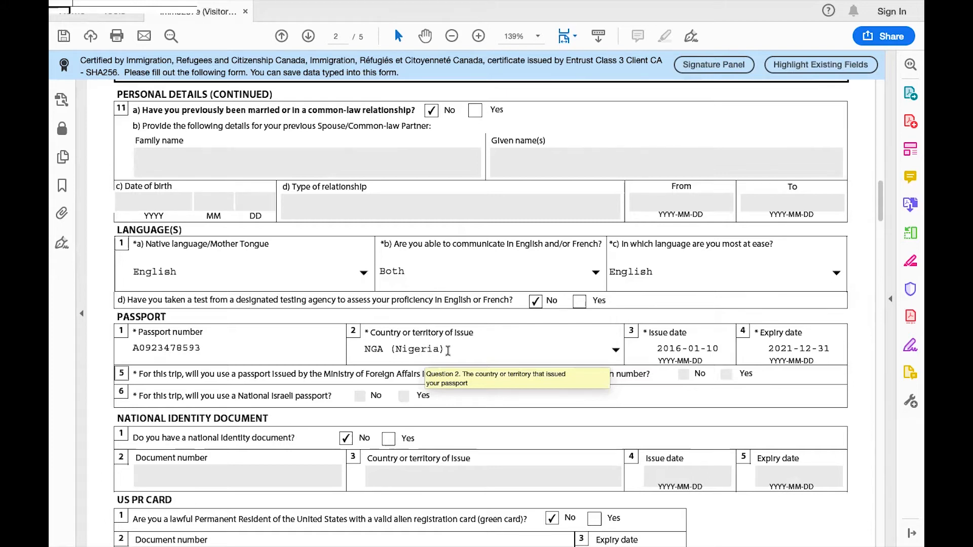
# Step: Select and then deselect 'Nigeria' in the passport issuing country field
pyautogui.moveTo(447, 350); pyautogui.dragTo(383, 350)
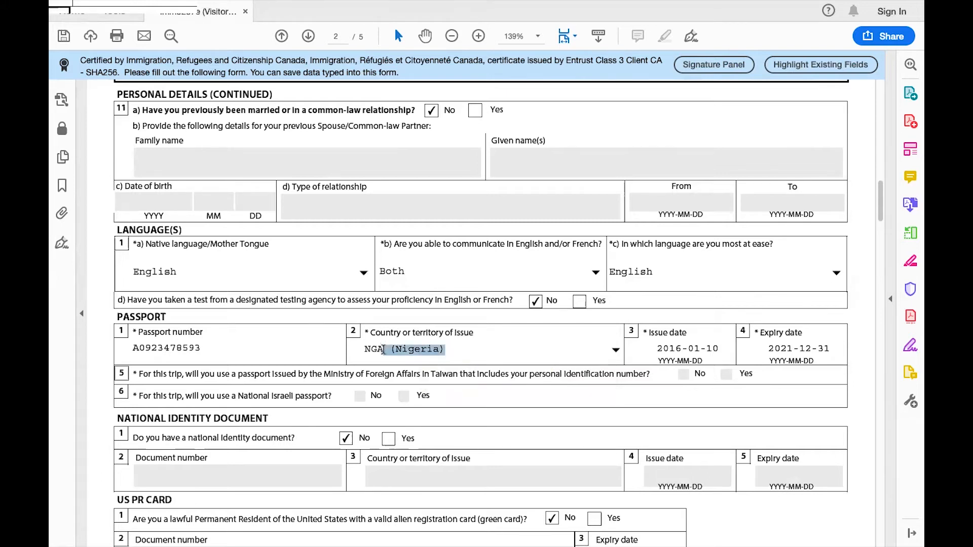
pyautogui.click(453, 353)
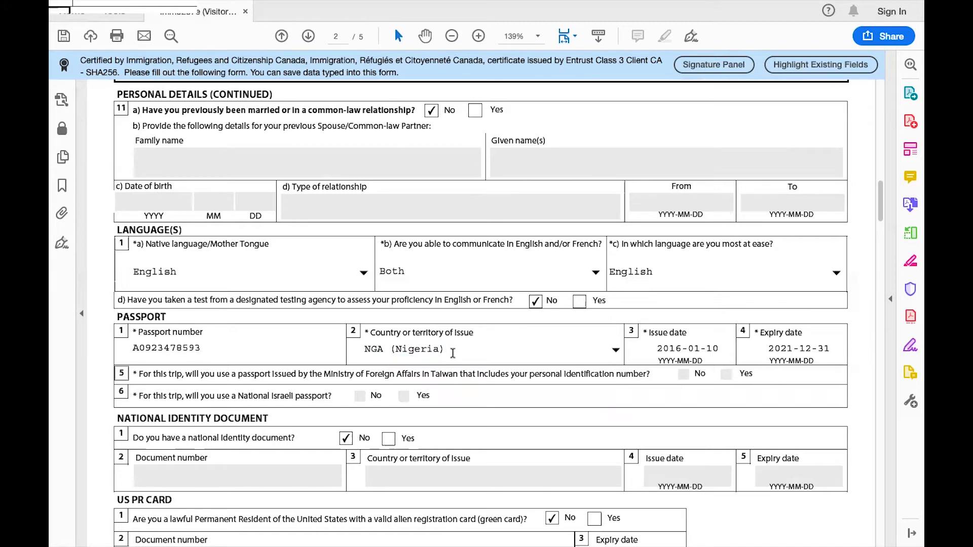
pyautogui.scroll(-3, 453, 353)
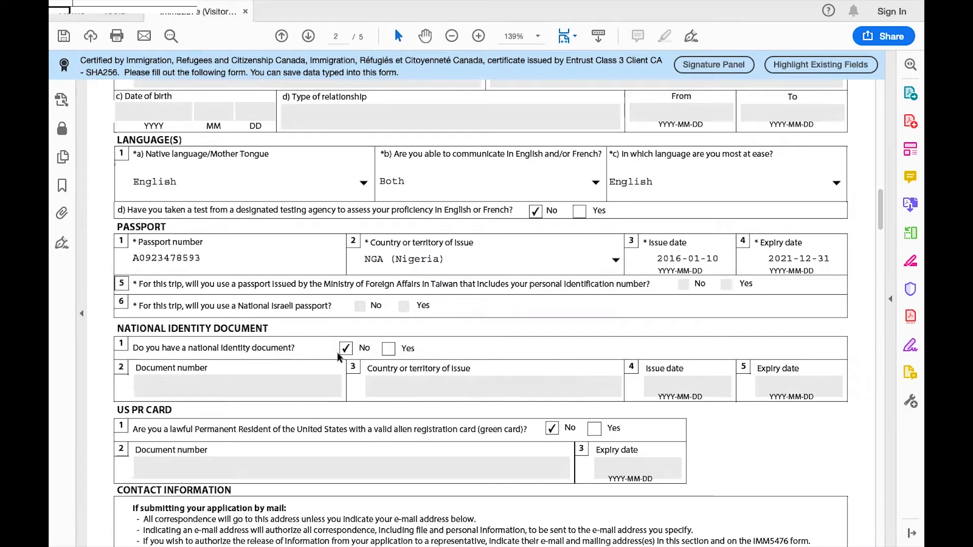
# Step: Switch the national identity document and US PR card answers to Yes, then back to No
pyautogui.click(388, 351)
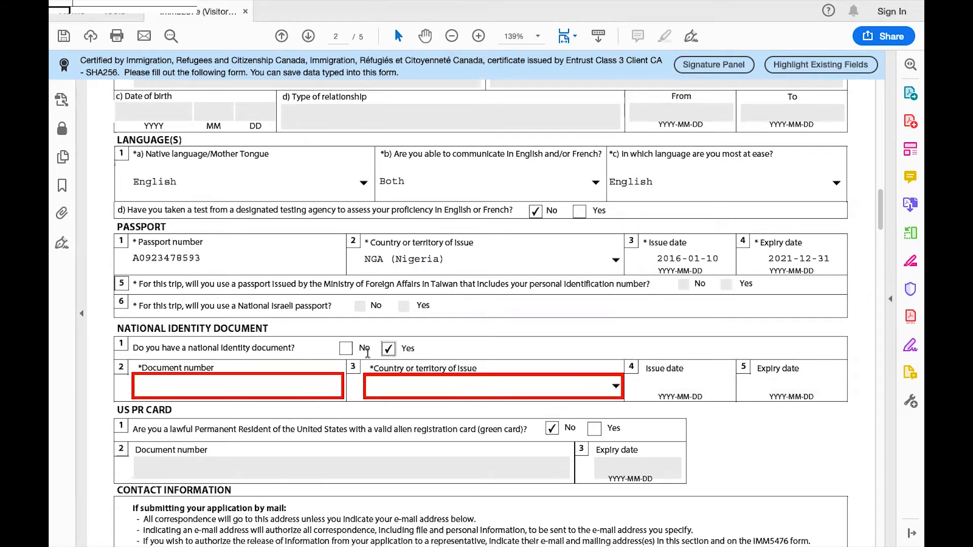
pyautogui.click(346, 349)
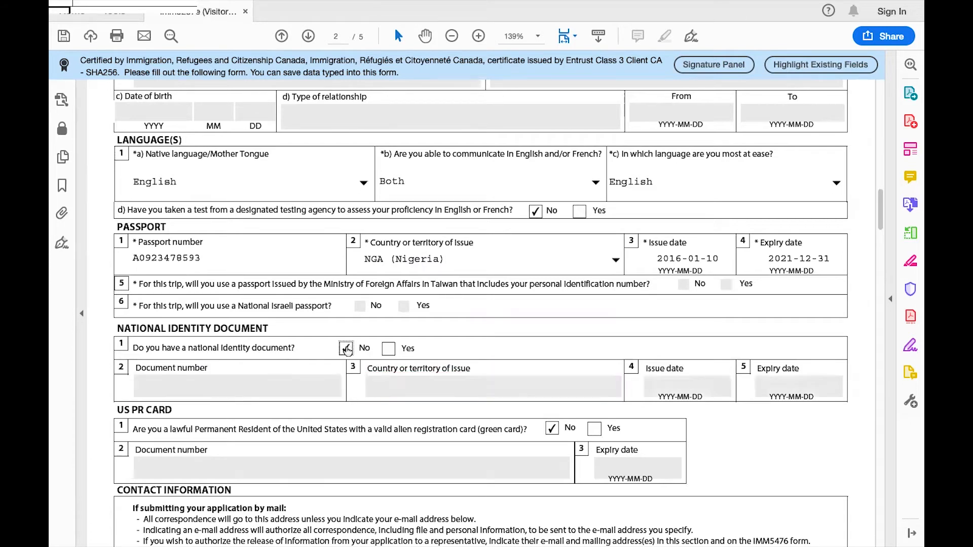
pyautogui.scroll(-4, 346, 349)
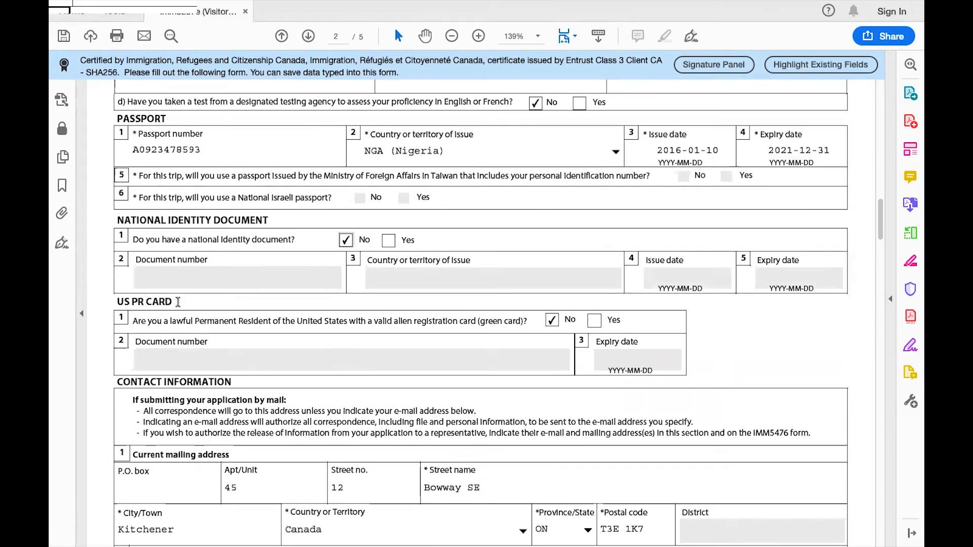
pyautogui.click(595, 320)
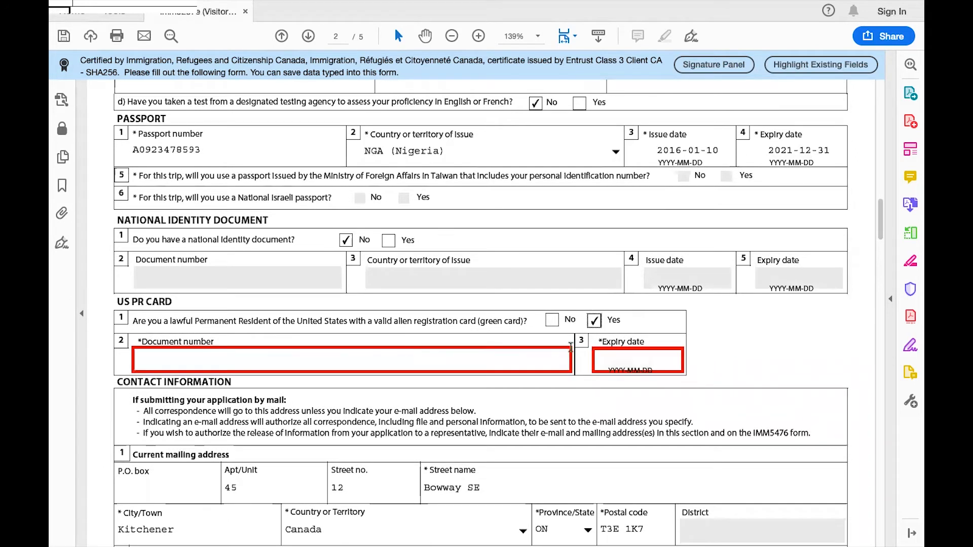
pyautogui.click(552, 320)
pyautogui.scroll(-5, 566, 363)
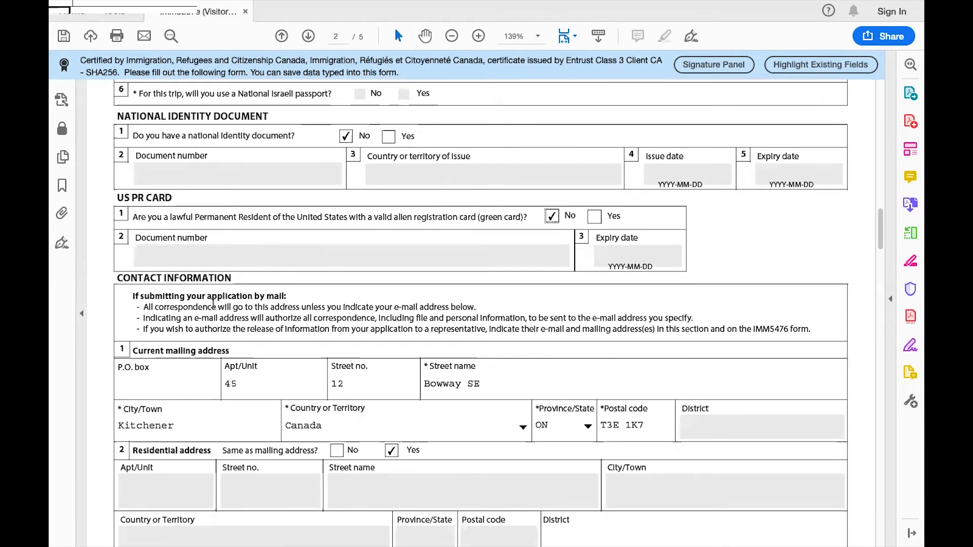
# Step: Toggle 'Same as mailing address?' to No and back to Yes, then scroll to page 3 Details of Visit
pyautogui.scroll(-2, 213, 306)
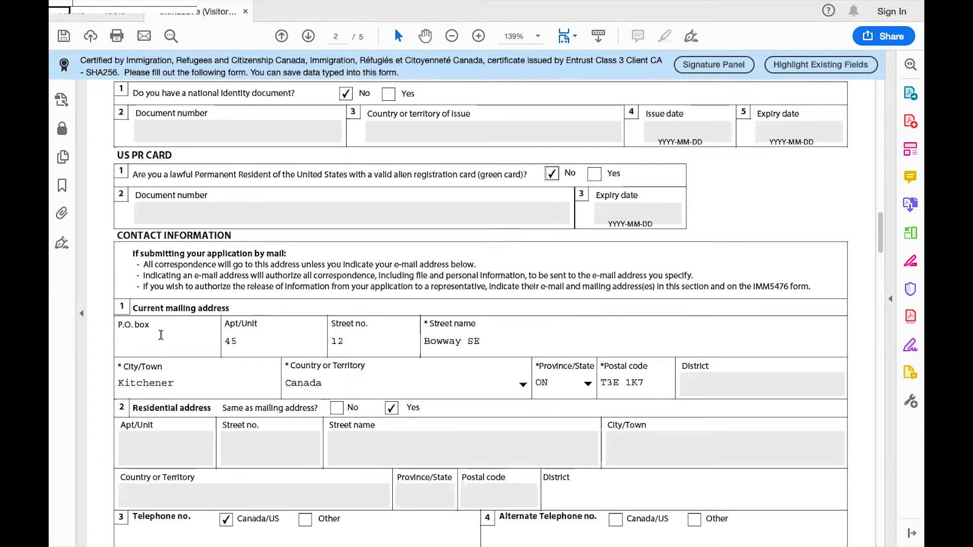
pyautogui.scroll(-1, 160, 335)
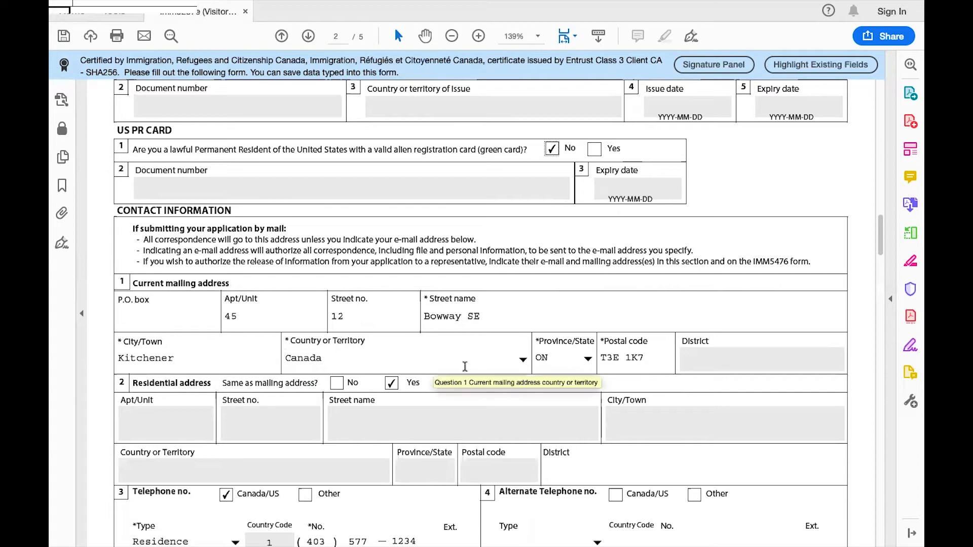
pyautogui.scroll(-3, 659, 359)
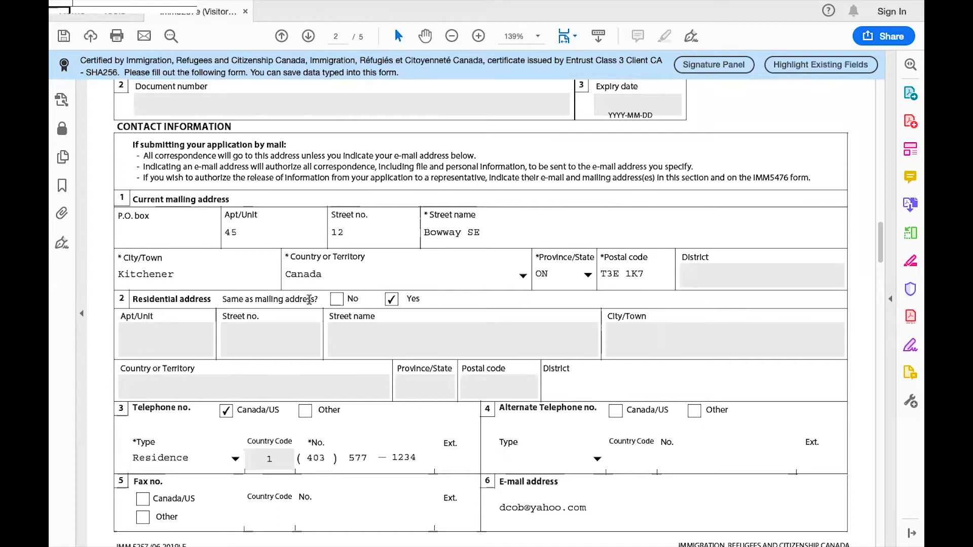
pyautogui.click(337, 299)
pyautogui.click(392, 300)
pyautogui.scroll(-3, 423, 353)
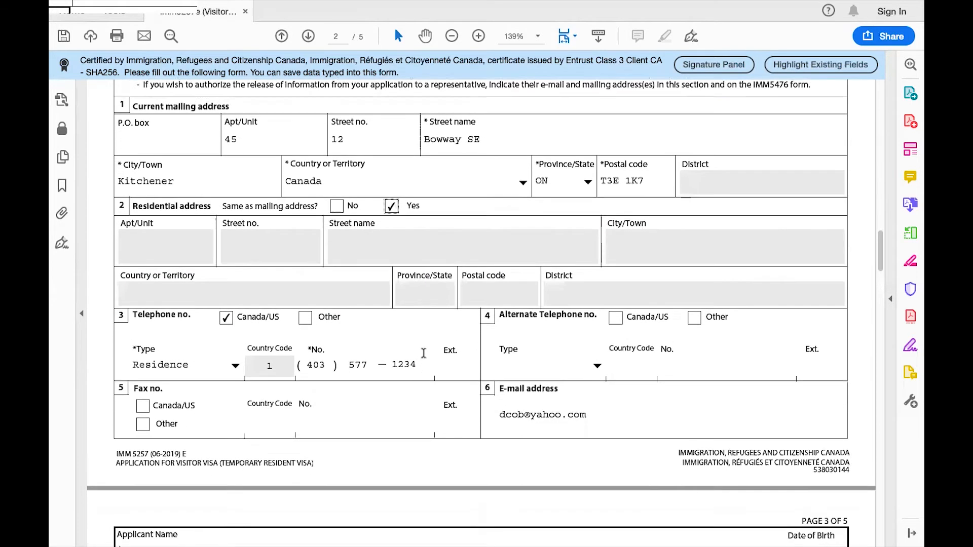
pyautogui.scroll(-1, 423, 353)
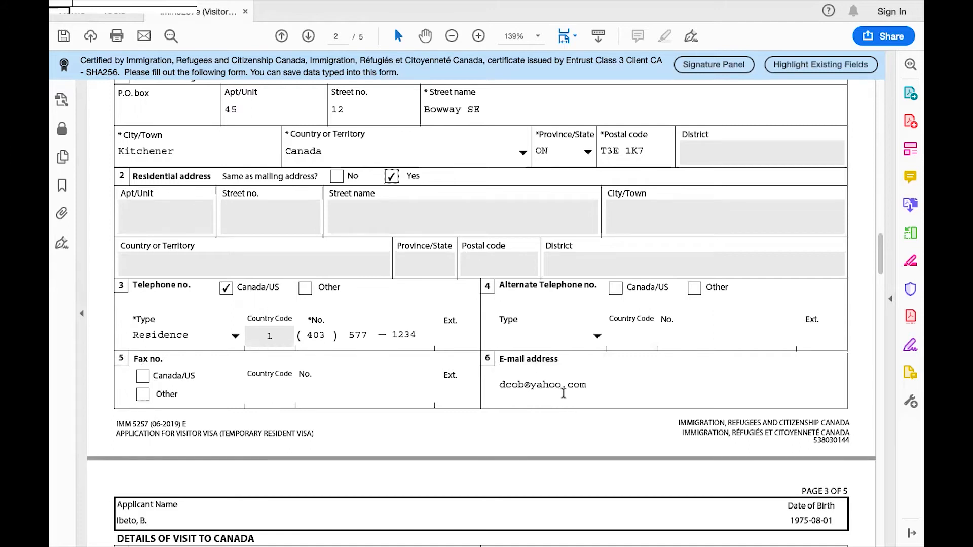
pyautogui.scroll(-3, 555, 390)
pyautogui.scroll(-3, 555, 390)
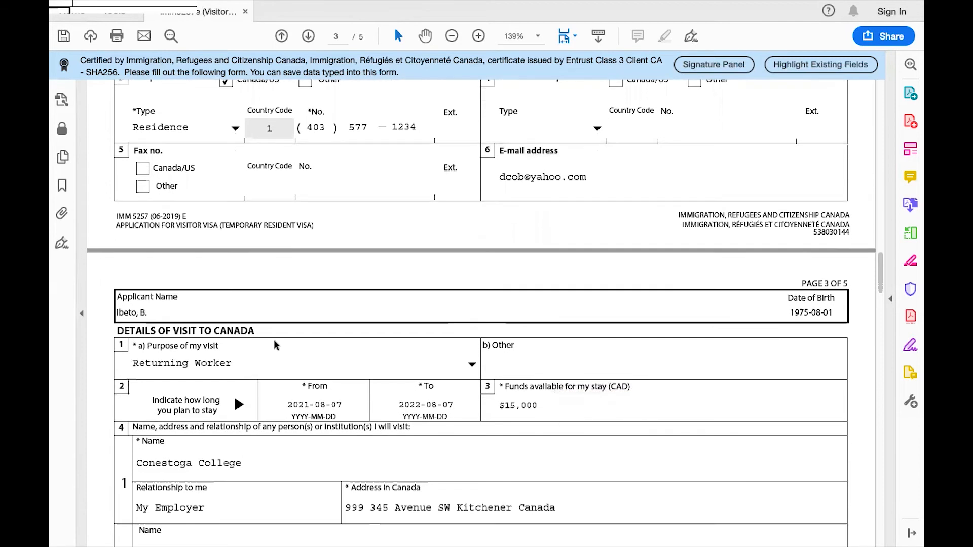
# Step: Open the Purpose of my visit dropdown on page 3
pyautogui.scroll(-2, 276, 332)
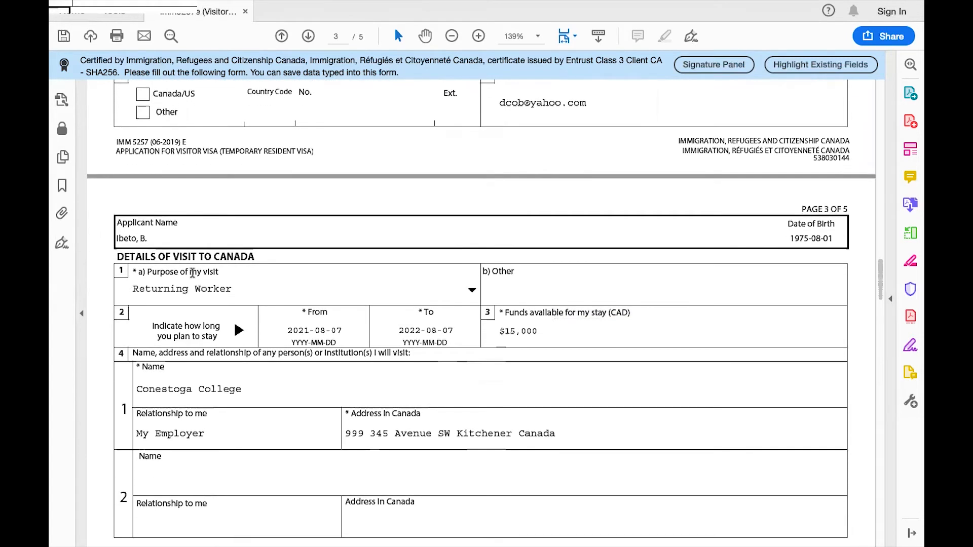
pyautogui.click(472, 293)
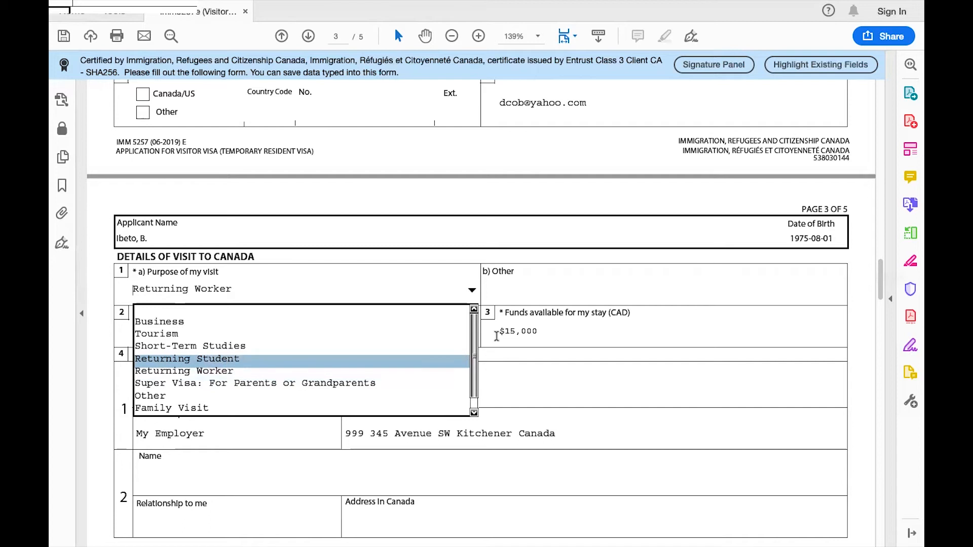
# Step: Close the purpose list with Returning Worker still selected and scroll to the employer contact
pyautogui.click(580, 254)
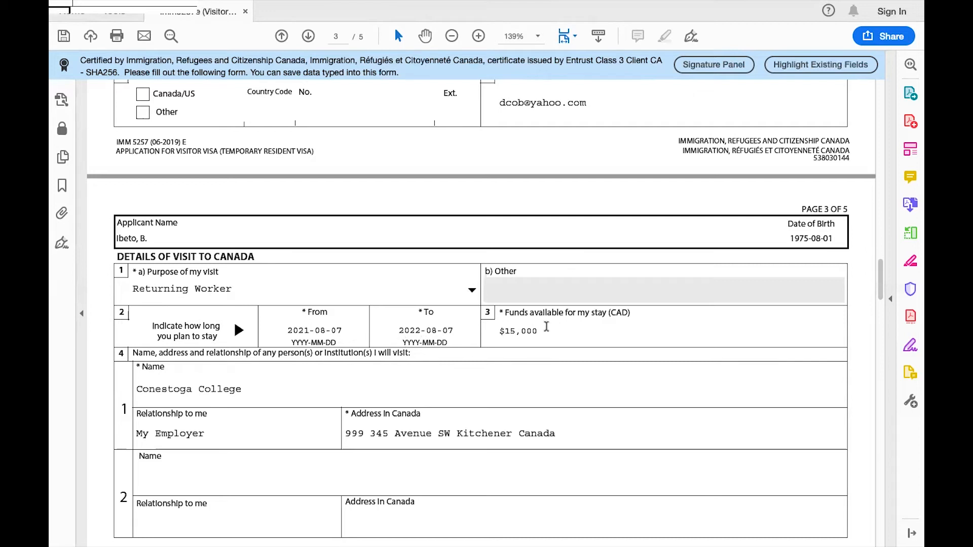
pyautogui.scroll(-2, 527, 320)
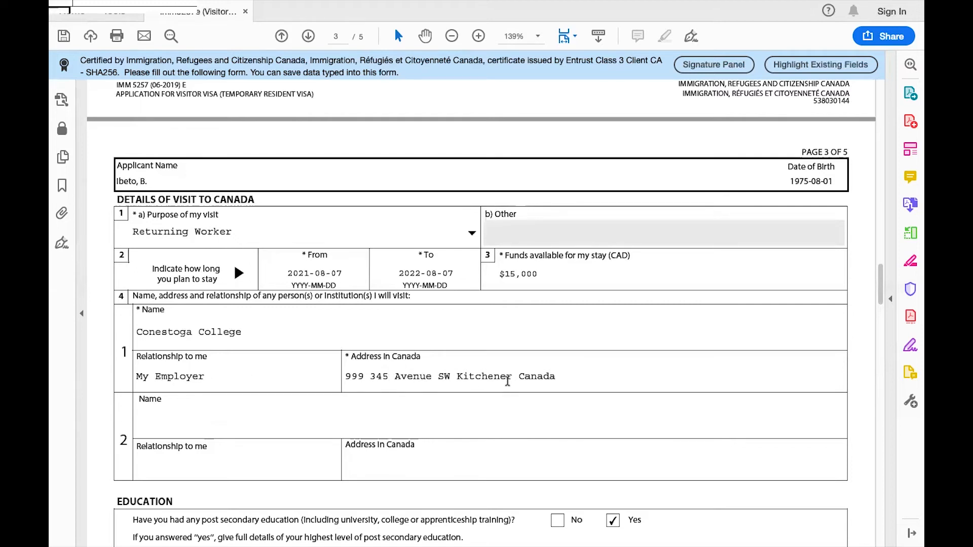
pyautogui.scroll(-4, 507, 381)
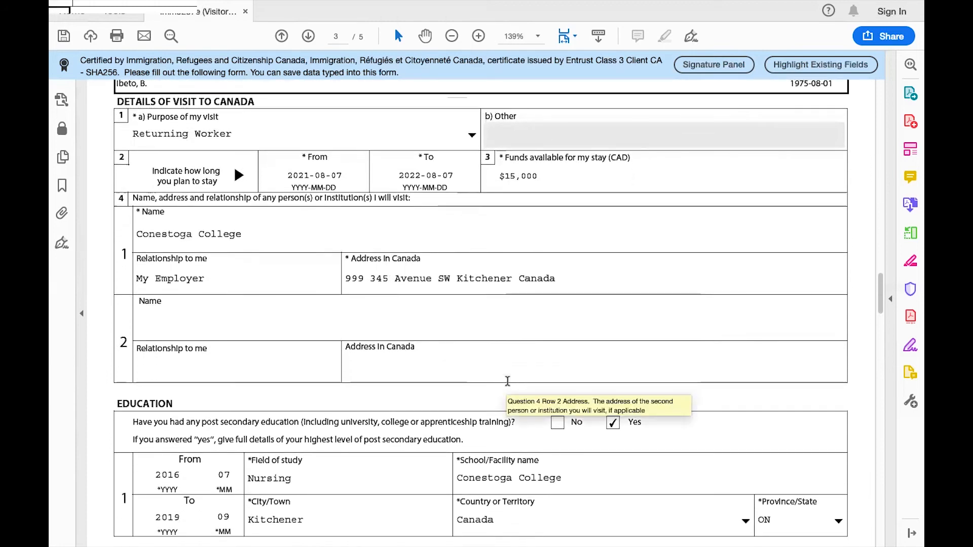
pyautogui.scroll(-3, 507, 381)
pyautogui.scroll(-2, 388, 338)
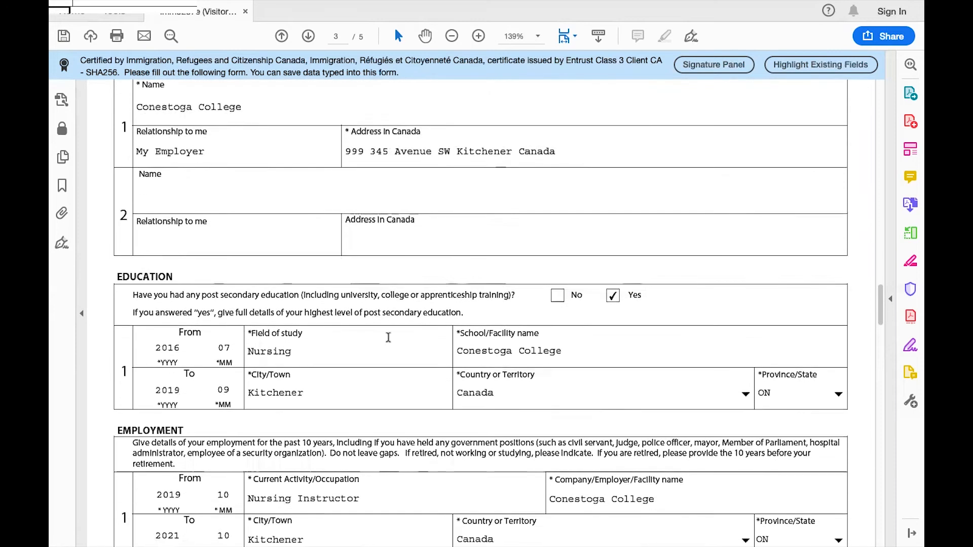
pyautogui.scroll(-2, 388, 336)
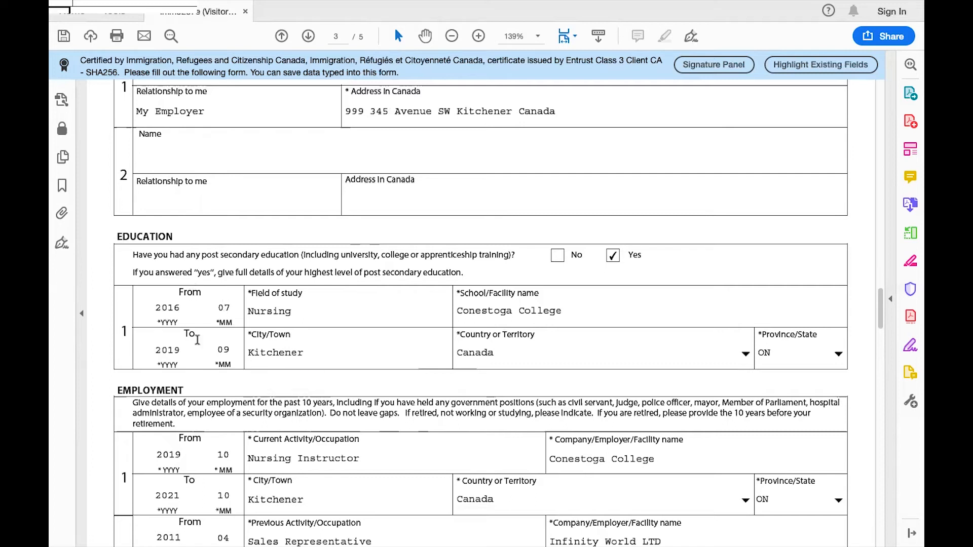
pyautogui.scroll(-1, 492, 338)
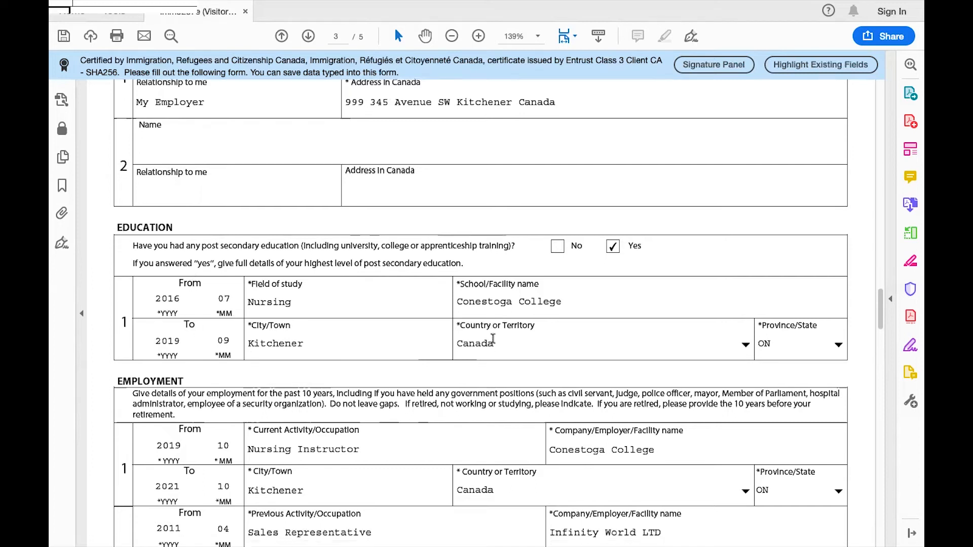
pyautogui.scroll(-4, 493, 340)
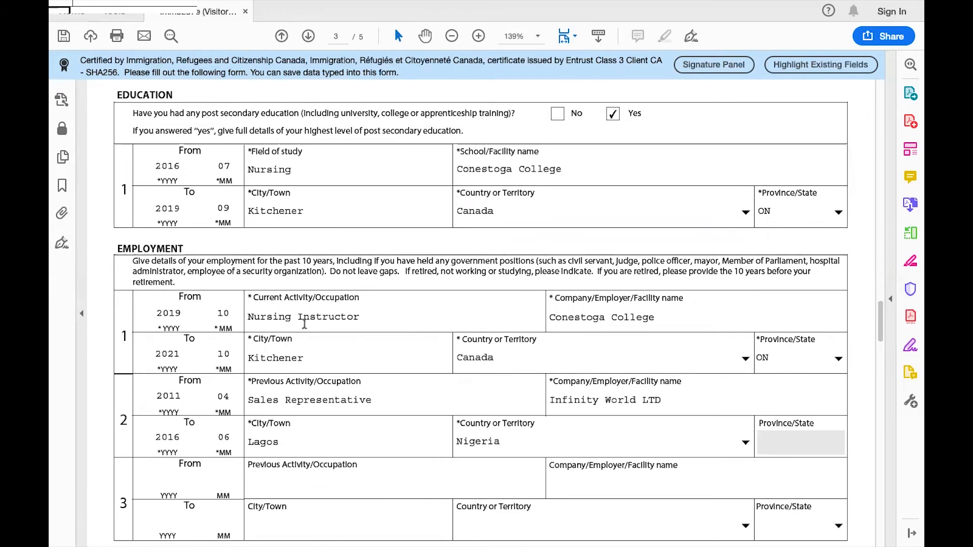
pyautogui.scroll(-1, 305, 323)
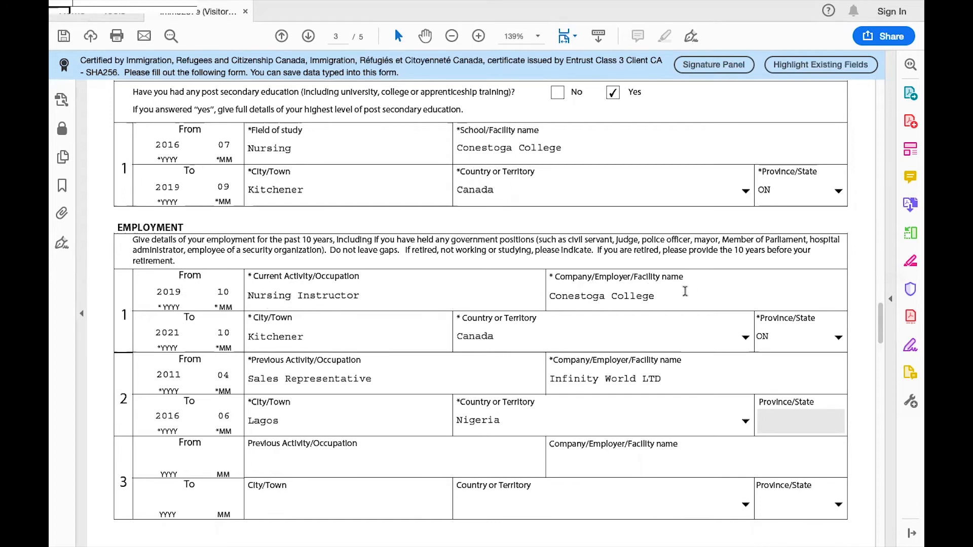
pyautogui.scroll(10, 685, 292)
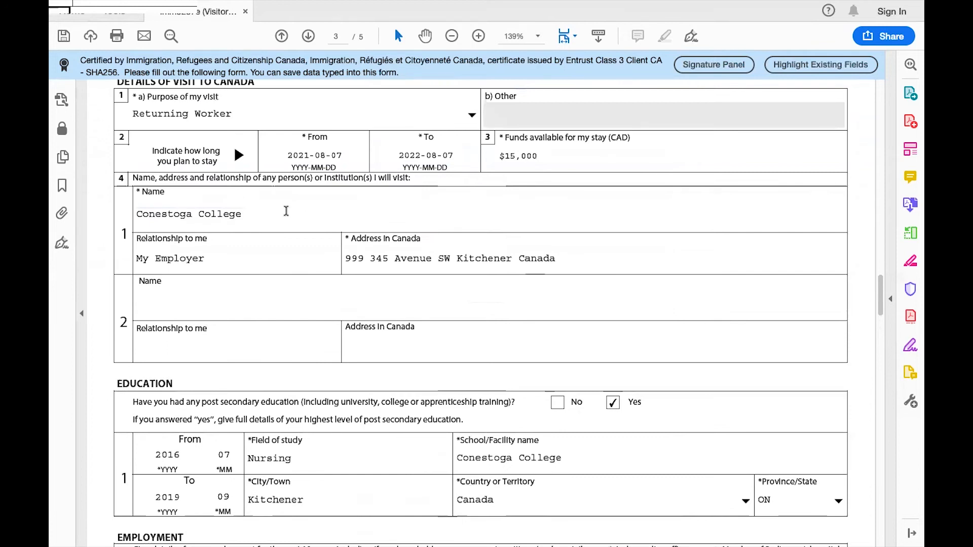
pyautogui.scroll(-15, 412, 248)
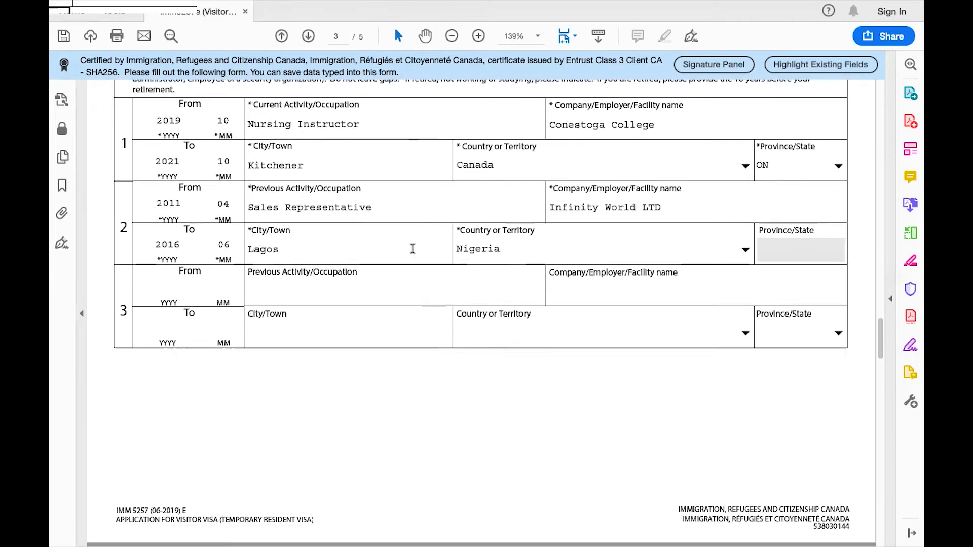
pyautogui.scroll(3, 413, 247)
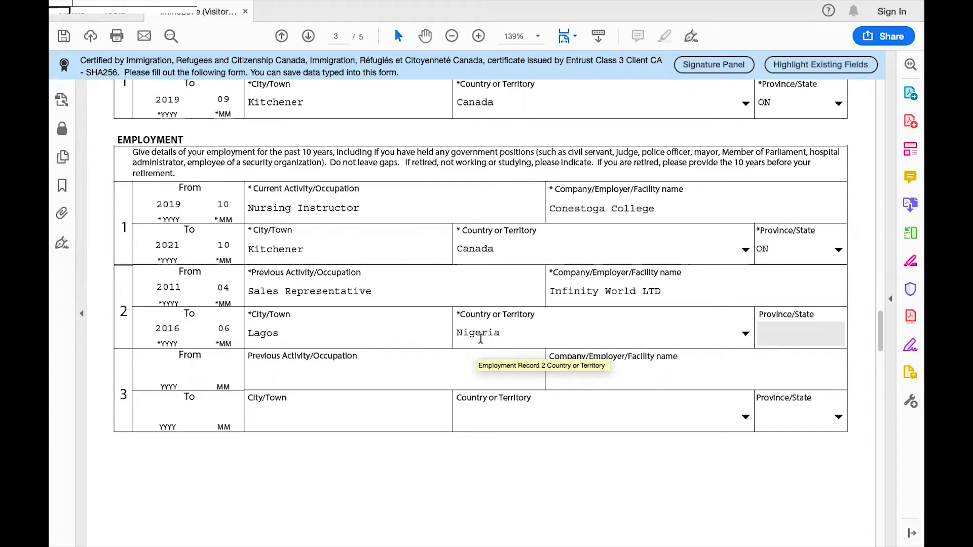
pyautogui.scroll(-1, 477, 359)
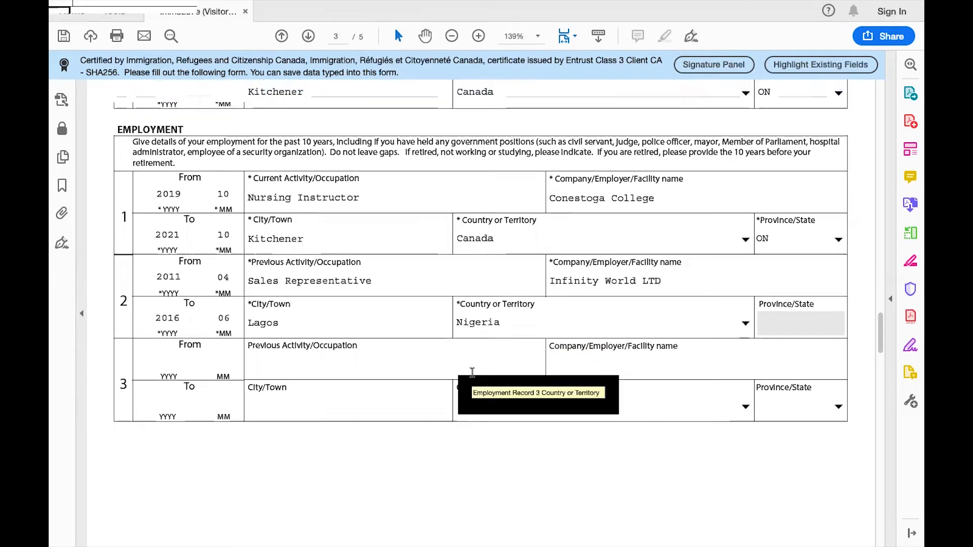
pyautogui.scroll(1, 472, 373)
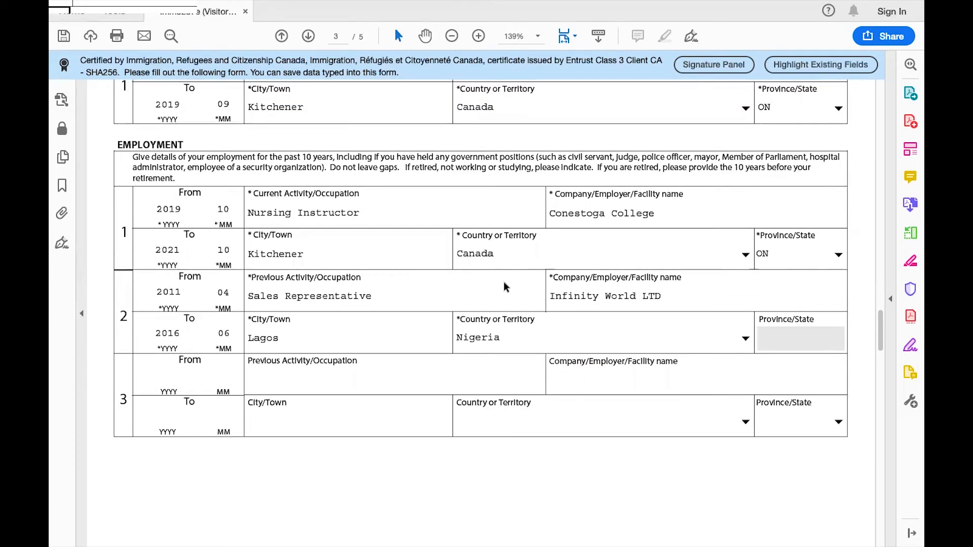
pyautogui.scroll(-5, 567, 378)
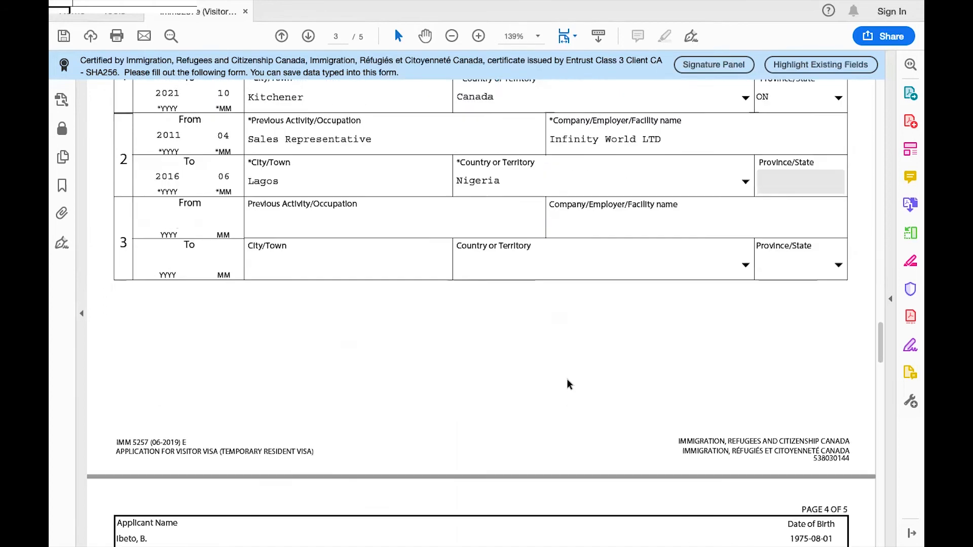
pyautogui.scroll(-6, 567, 378)
pyautogui.scroll(2, 567, 379)
pyautogui.scroll(-4, 566, 384)
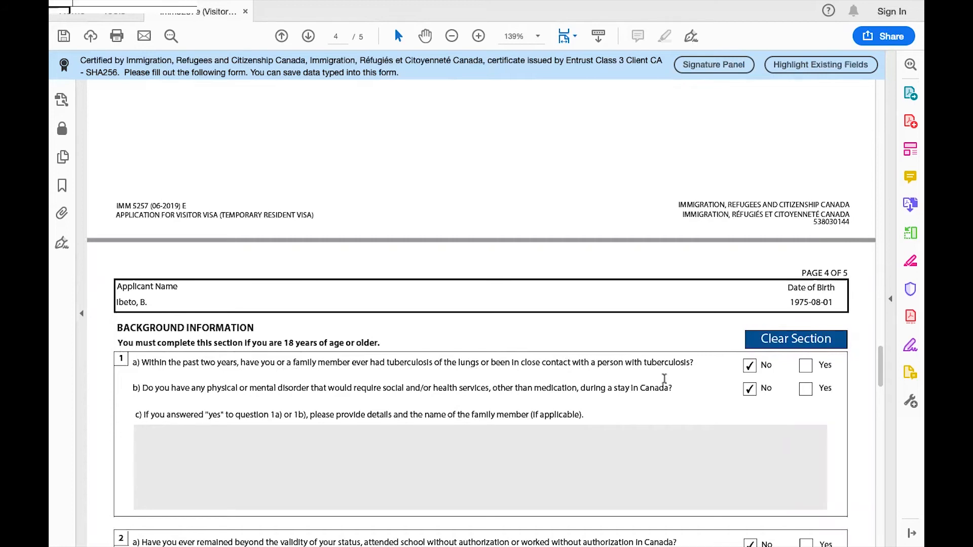
pyautogui.scroll(-2, 752, 368)
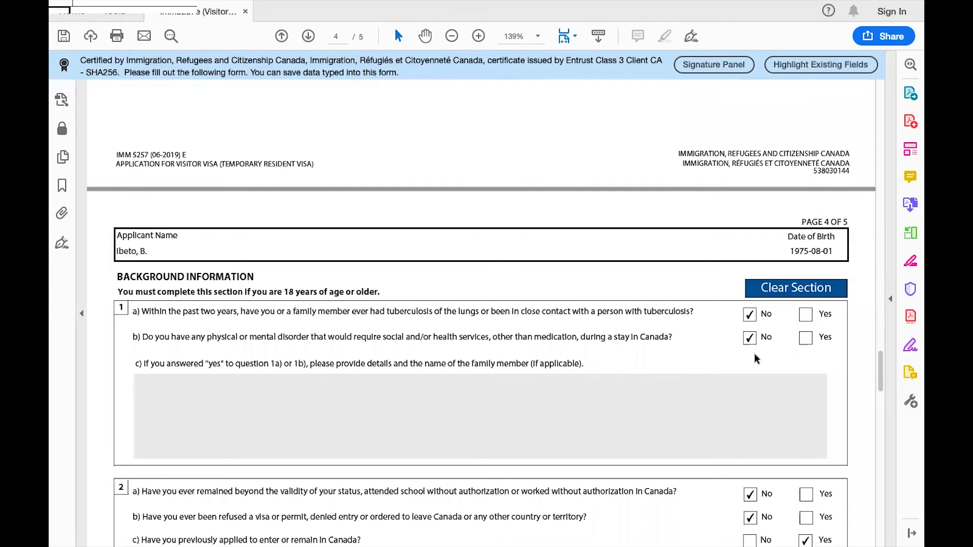
pyautogui.scroll(-4, 750, 357)
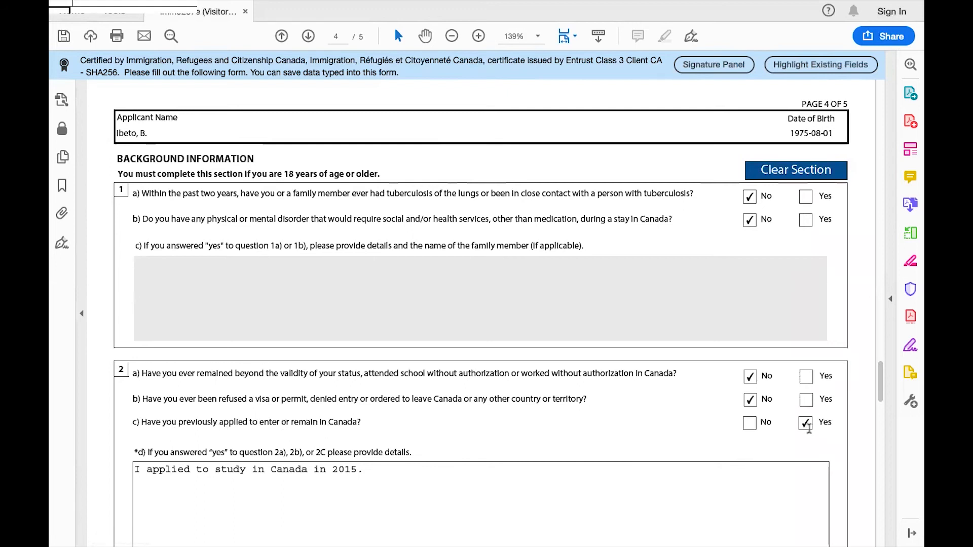
pyautogui.scroll(-4, 805, 426)
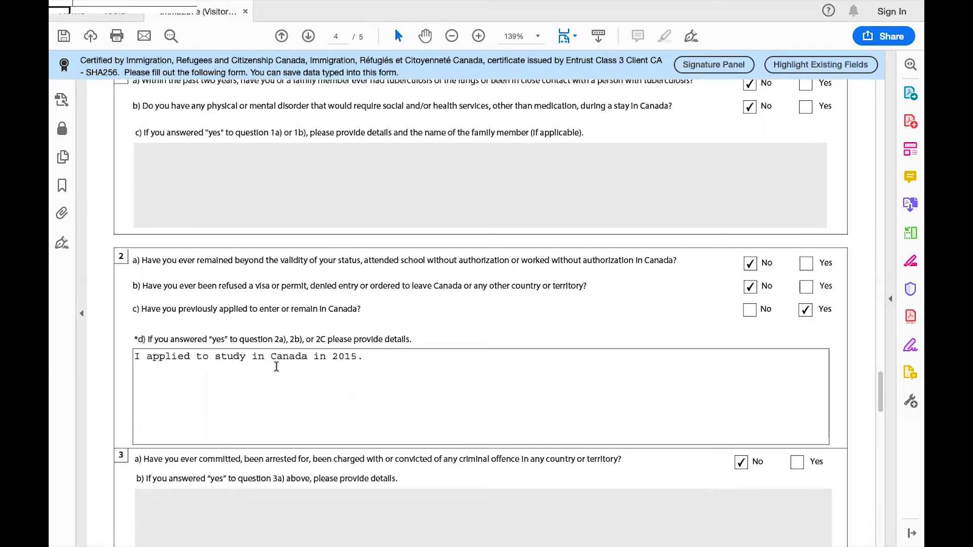
pyautogui.scroll(-3, 480, 410)
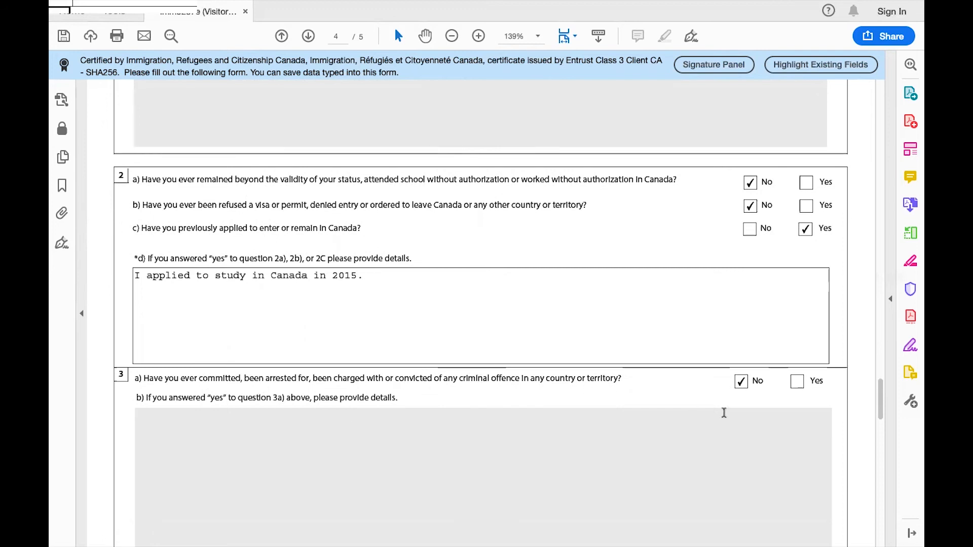
pyautogui.scroll(-6, 750, 390)
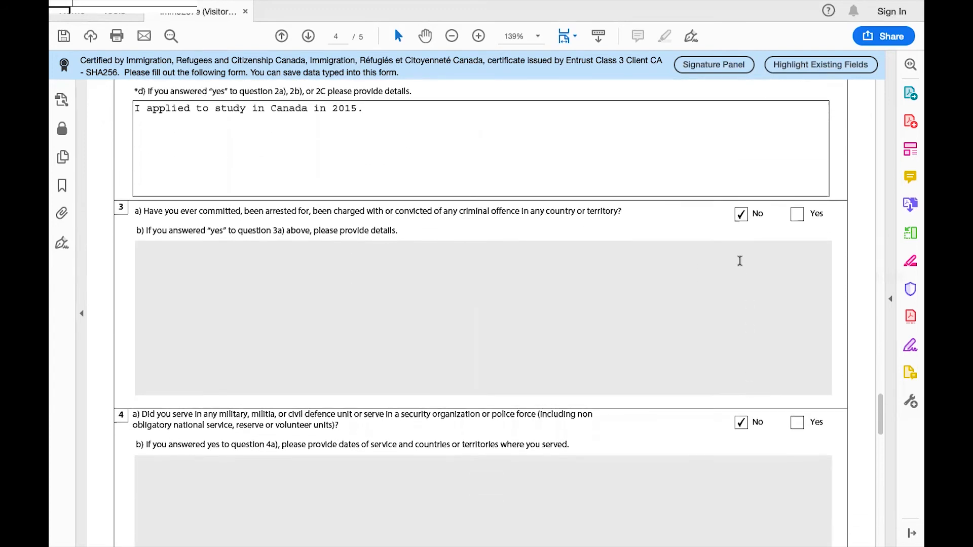
pyautogui.scroll(-13, 739, 256)
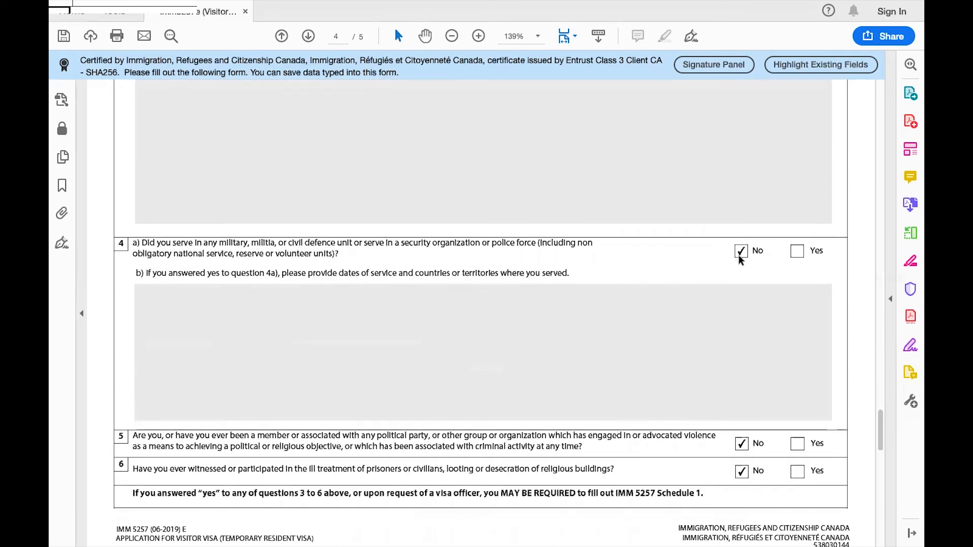
pyautogui.scroll(-3, 740, 258)
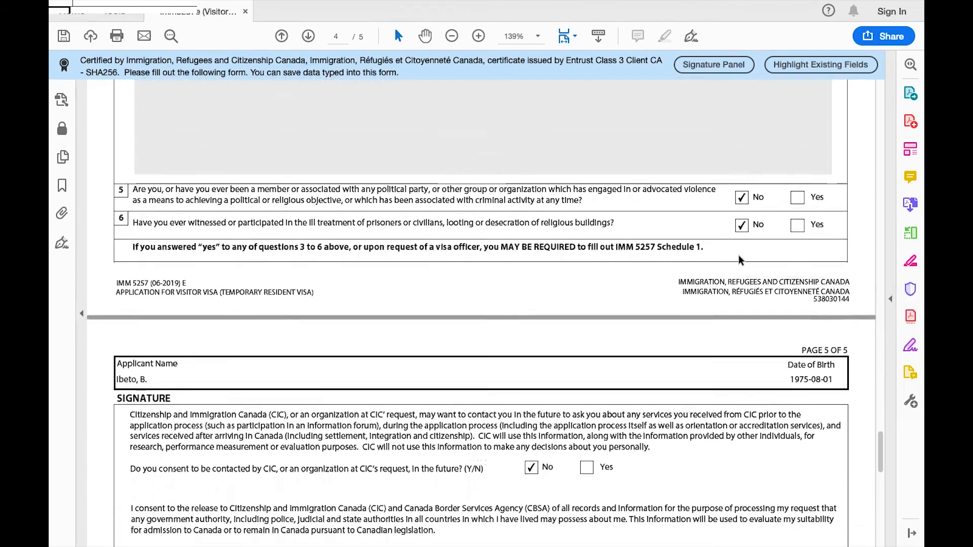
pyautogui.scroll(-1, 688, 370)
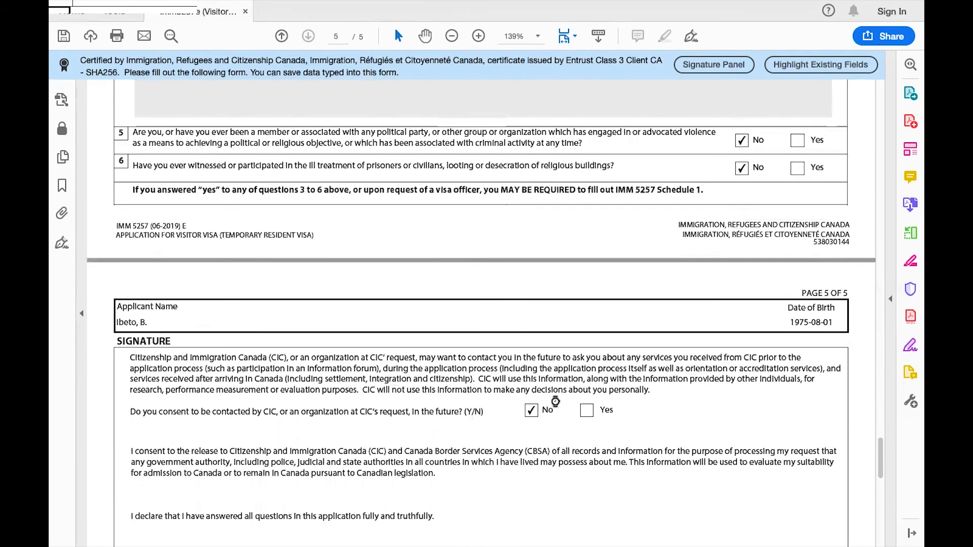
pyautogui.scroll(-4, 555, 371)
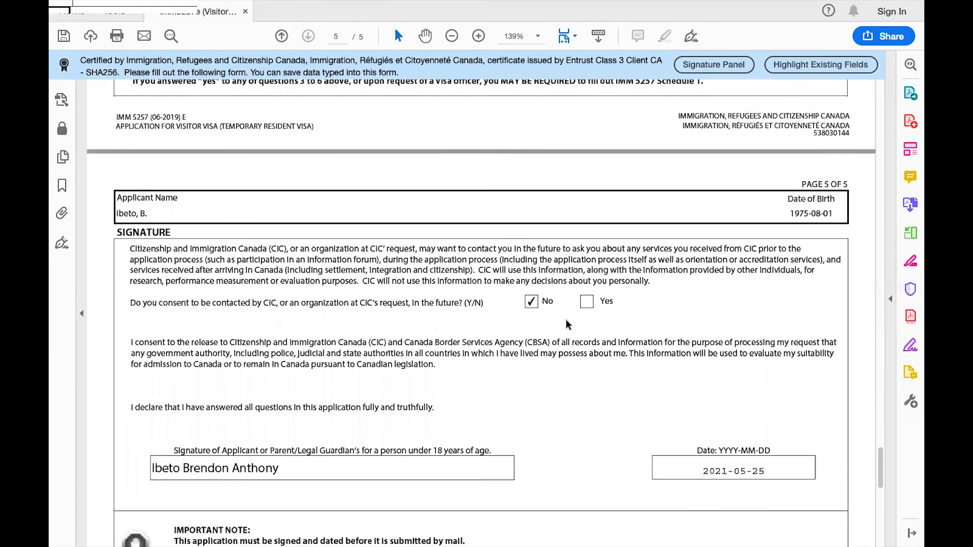
pyautogui.scroll(-4, 532, 437)
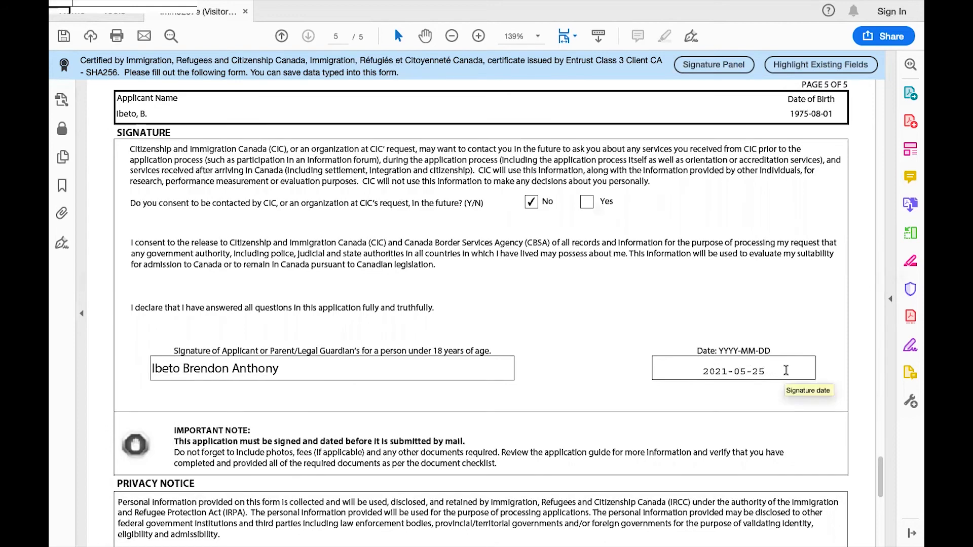
pyautogui.scroll(-5, 784, 380)
pyautogui.scroll(-2, 786, 370)
pyautogui.scroll(4, 786, 370)
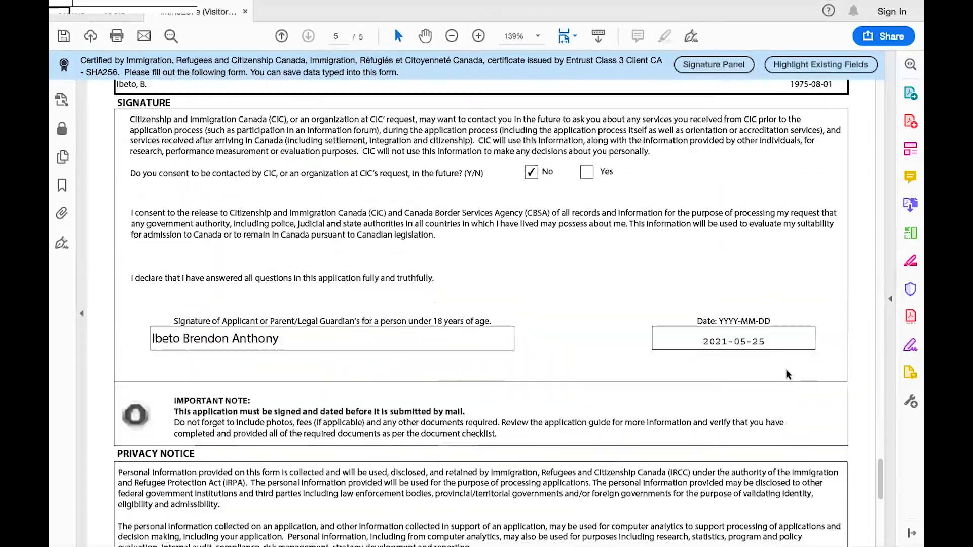
pyautogui.scroll(-1, 786, 370)
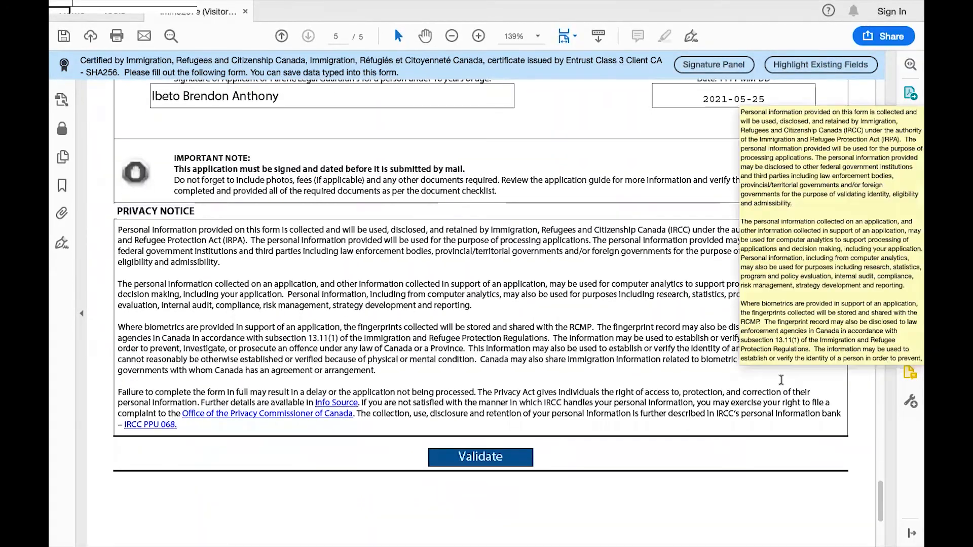
# Step: Run Validate, dismiss the success message, and review the generated barcode page 6
pyautogui.click(491, 458)
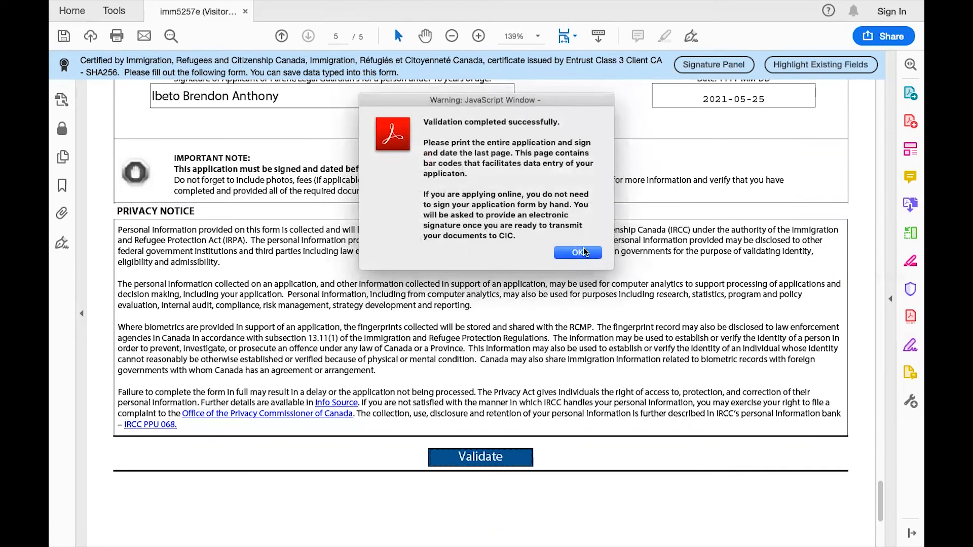
pyautogui.click(578, 252)
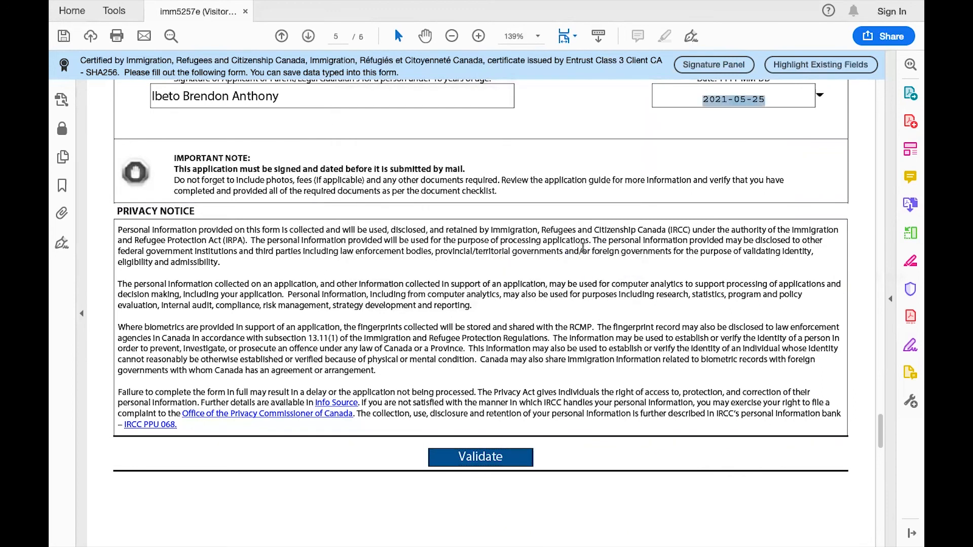
pyautogui.scroll(-10, 582, 252)
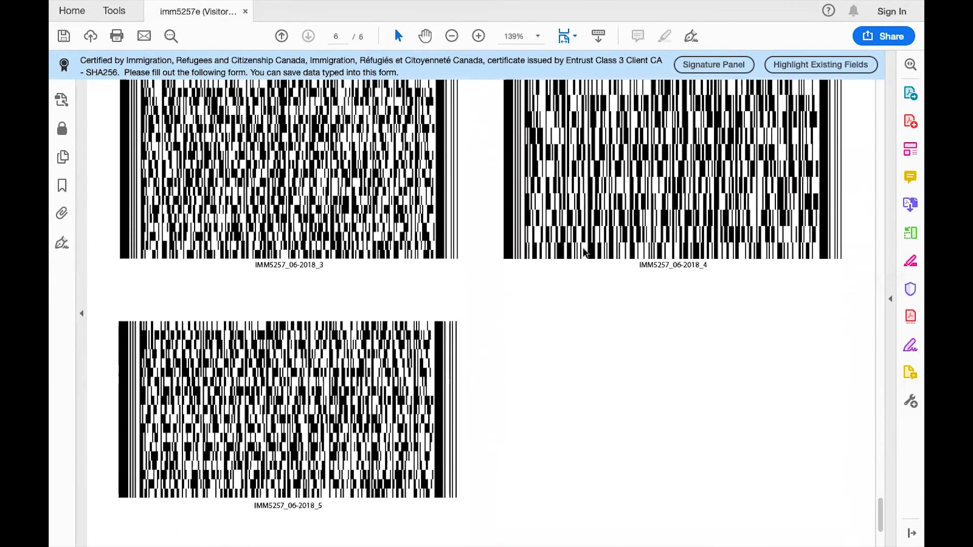
pyautogui.scroll(10, 583, 253)
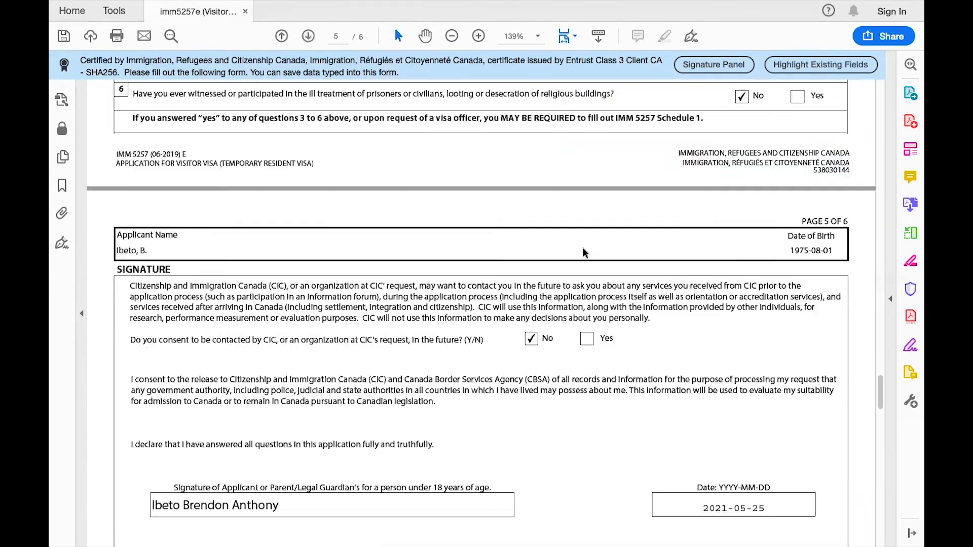
pyautogui.scroll(15, 583, 247)
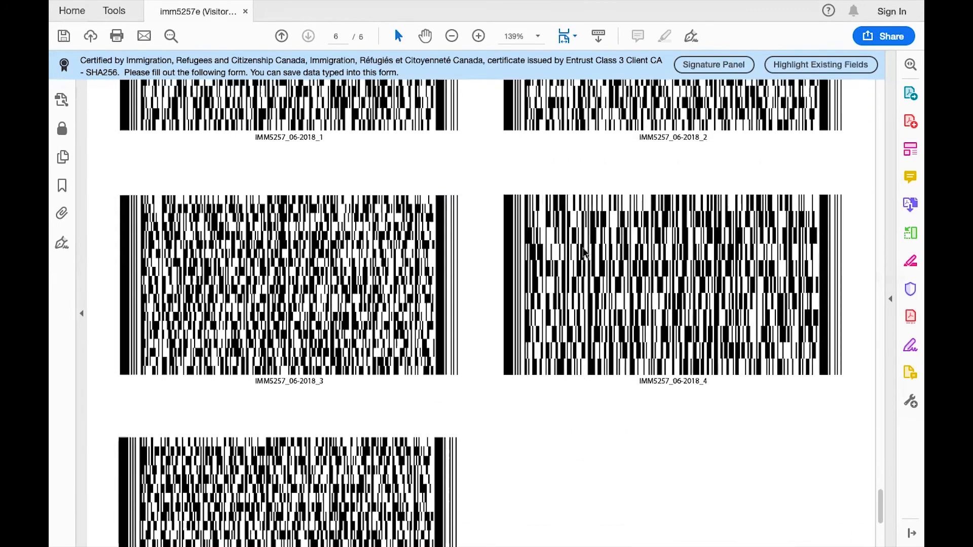
pyautogui.scroll(10, 583, 247)
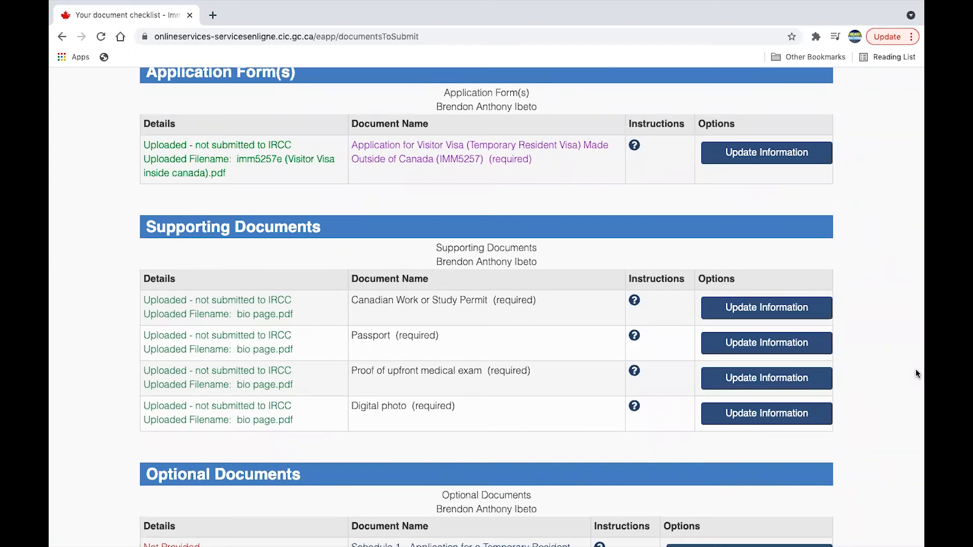
pyautogui.scroll(5, 915, 369)
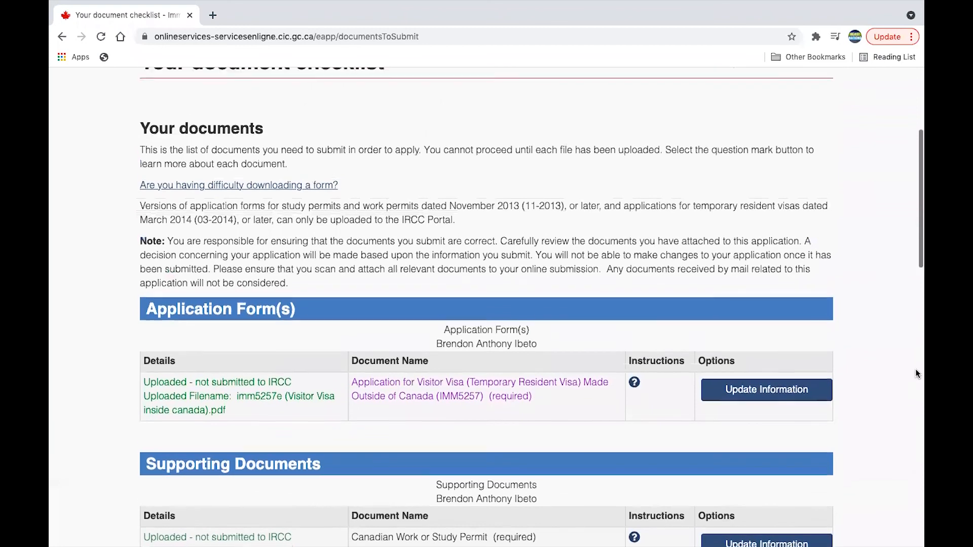
pyautogui.scroll(-2, 915, 369)
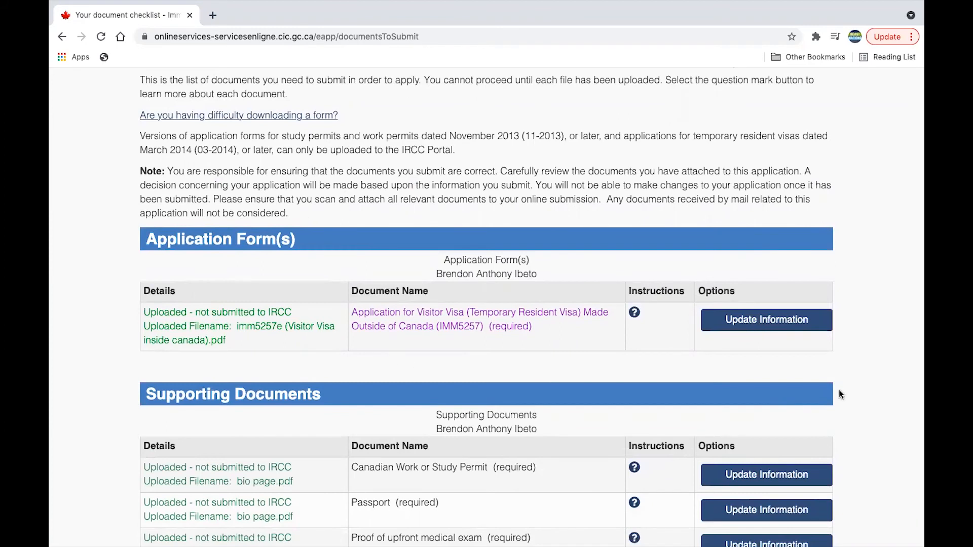
pyautogui.scroll(-2, 832, 354)
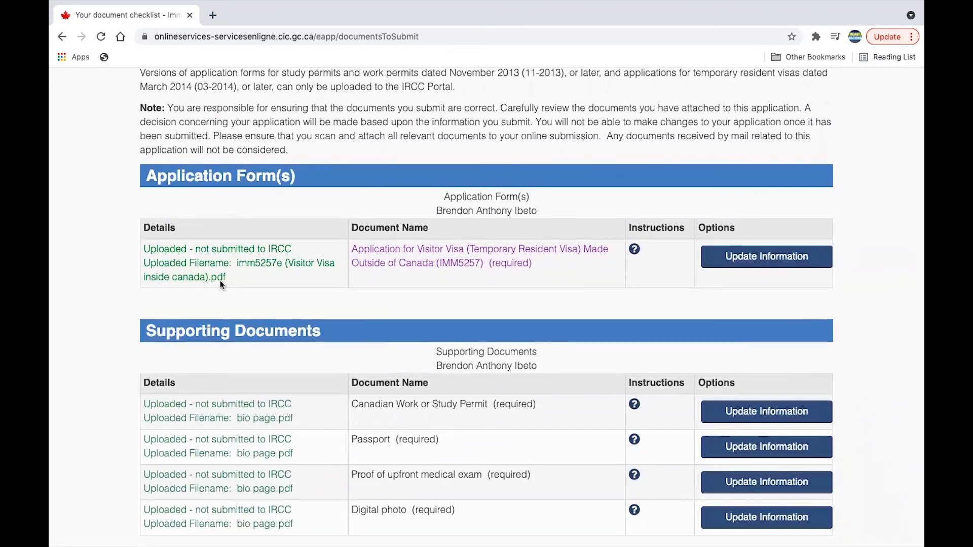
pyautogui.scroll(-3, 395, 302)
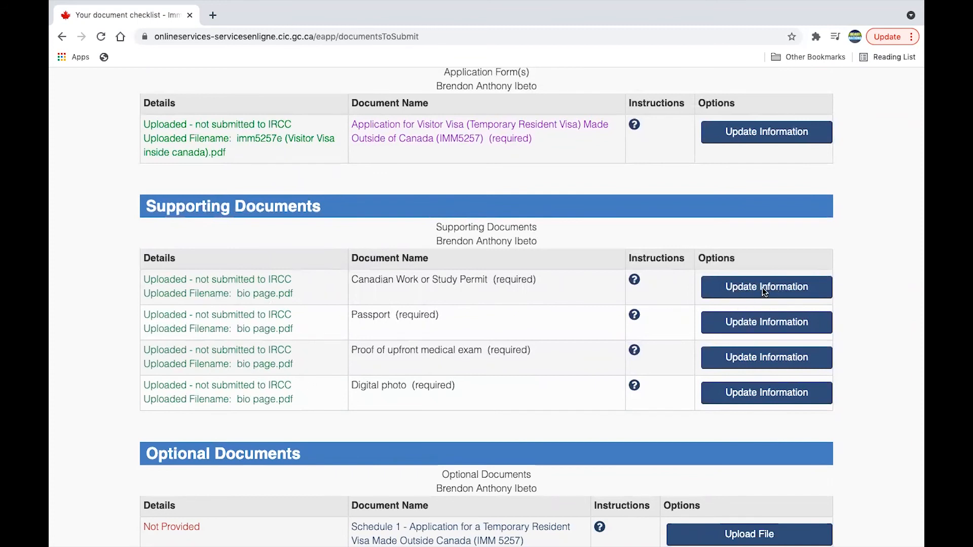
pyautogui.scroll(-5, 771, 408)
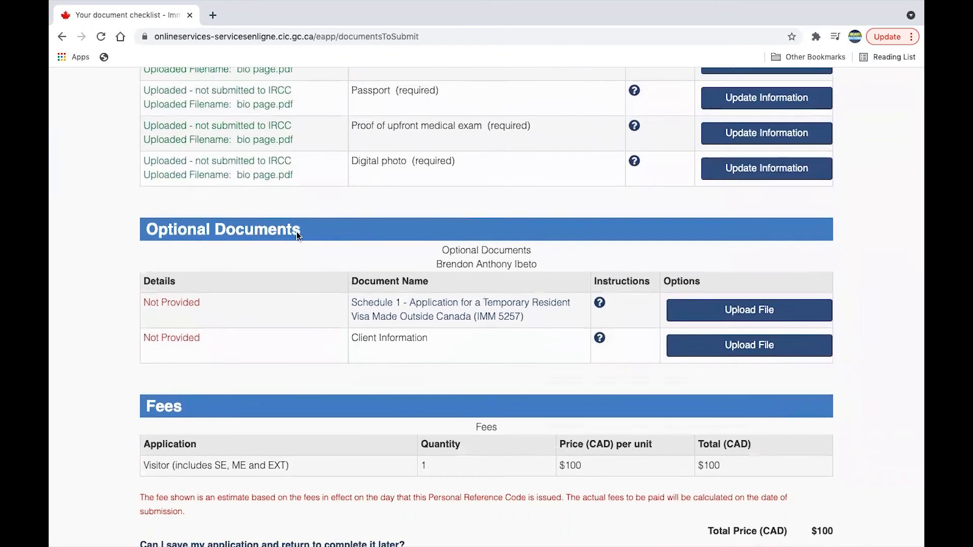
pyautogui.scroll(-1, 690, 400)
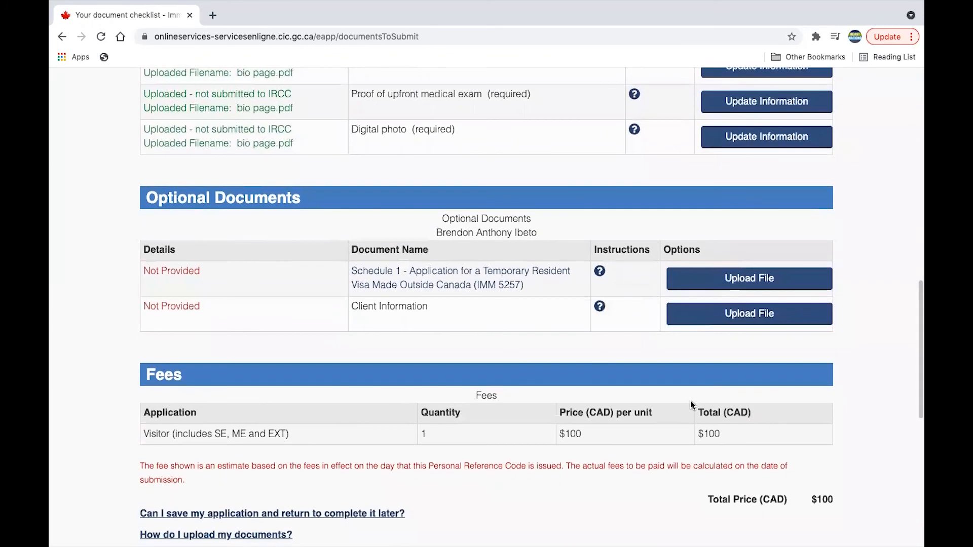
pyautogui.scroll(-5, 713, 321)
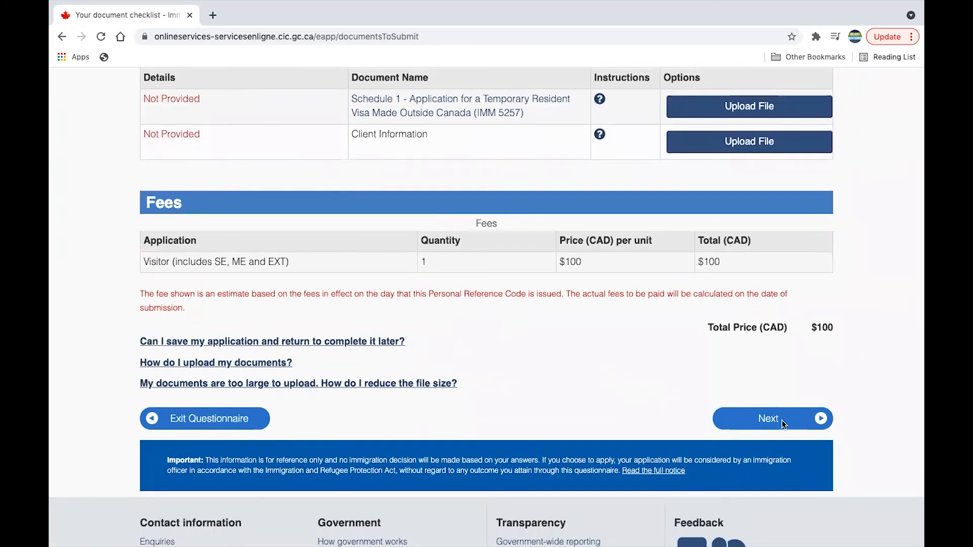
# Step: Continue to the Declaration page and scroll to the Signature and Security Question fields
pyautogui.click(784, 424)
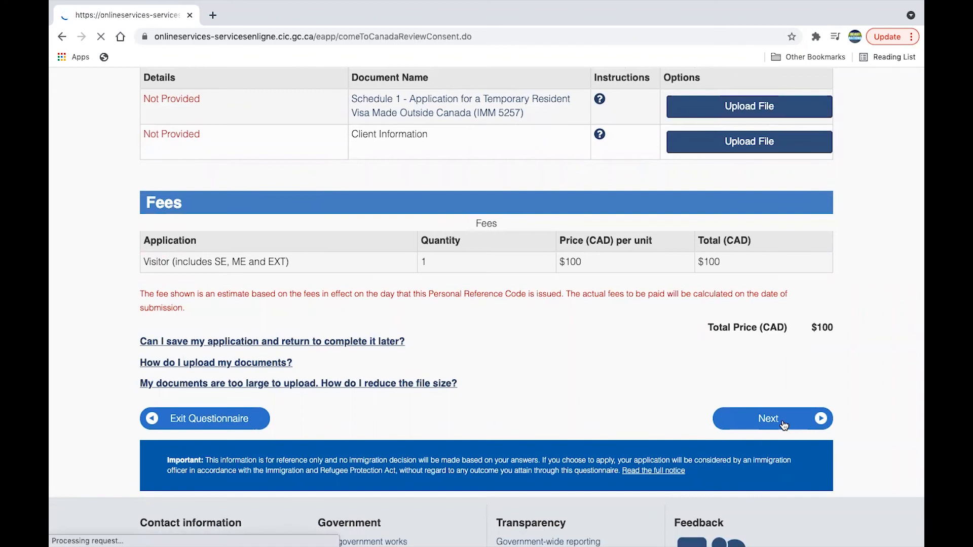
pyautogui.scroll(-3, 783, 426)
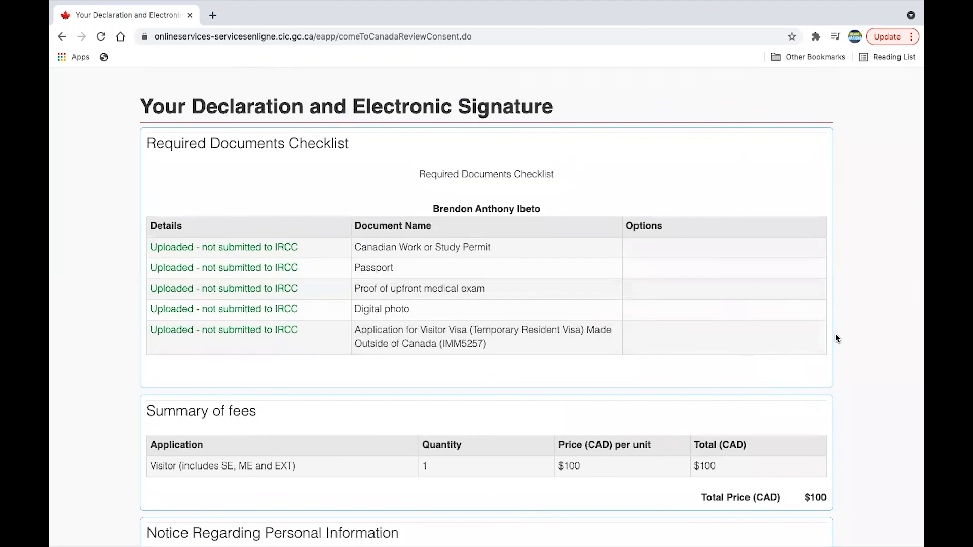
pyautogui.scroll(-4, 834, 334)
pyautogui.scroll(-4, 836, 338)
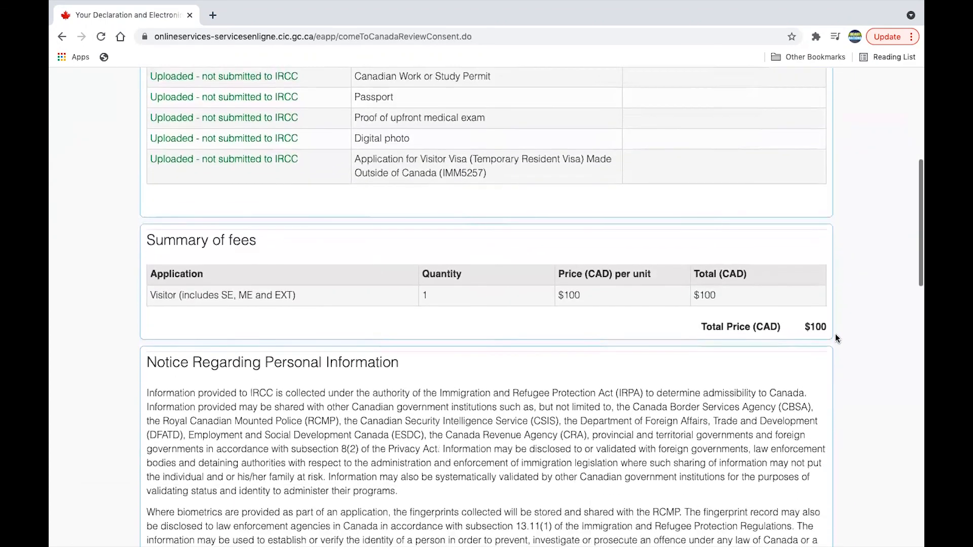
pyautogui.scroll(2, 835, 338)
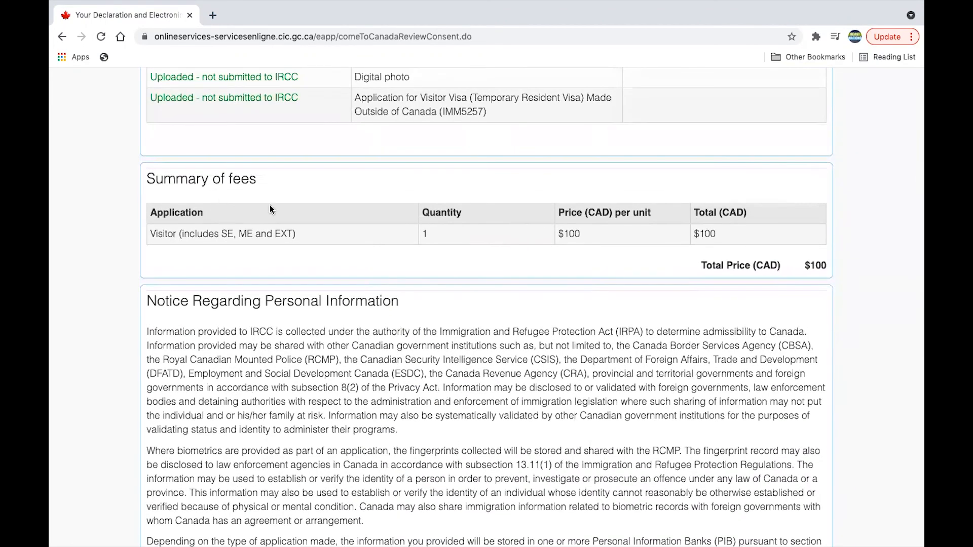
pyautogui.scroll(-12, 829, 293)
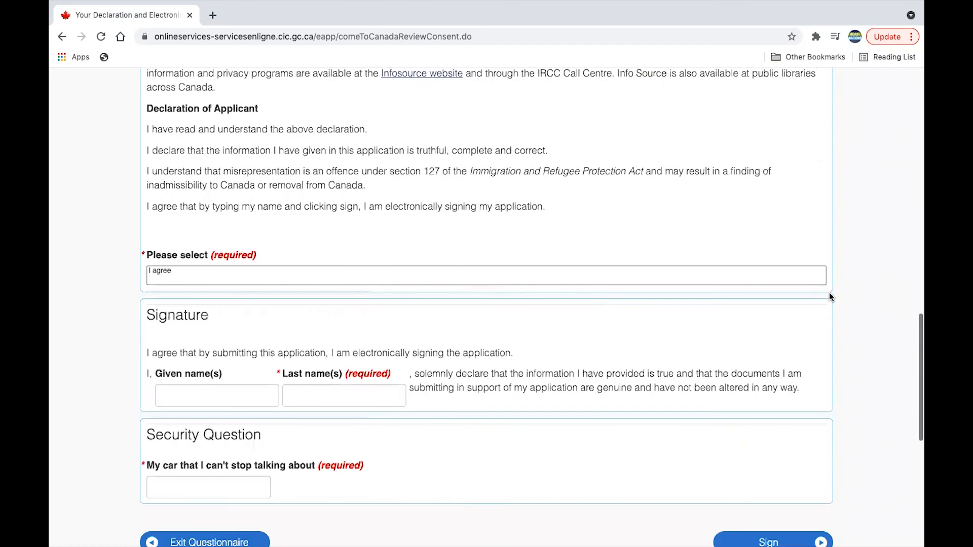
# Step: Enter the applicant's given and last names, correcting a typo, and submit to sign
pyautogui.click(238, 330)
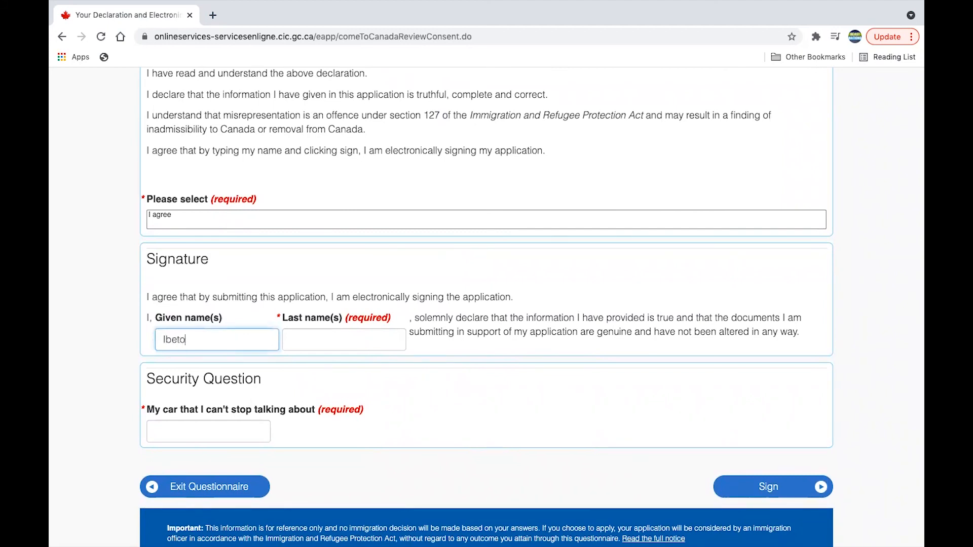
pyautogui.click(330, 340)
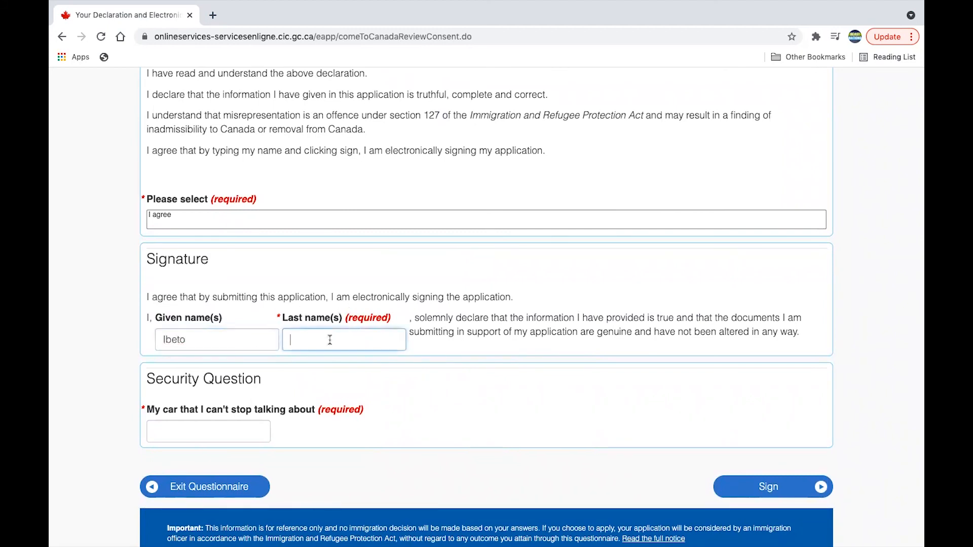
pyautogui.press('Return')
pyautogui.scroll(1, 289, 343)
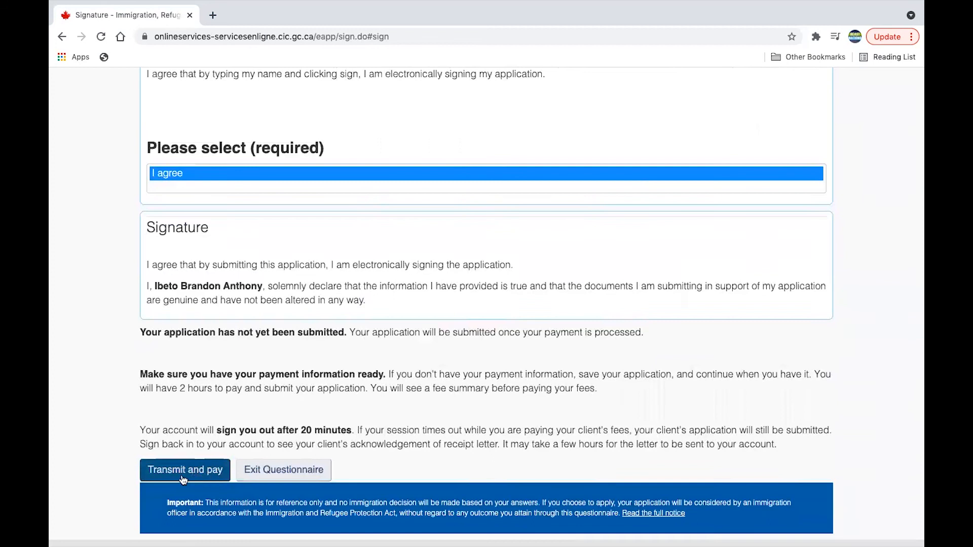
# Step: Use Transmit and pay to reach the Summary of fees page, totalling $100 CAD
pyautogui.scroll(-1, 413, 391)
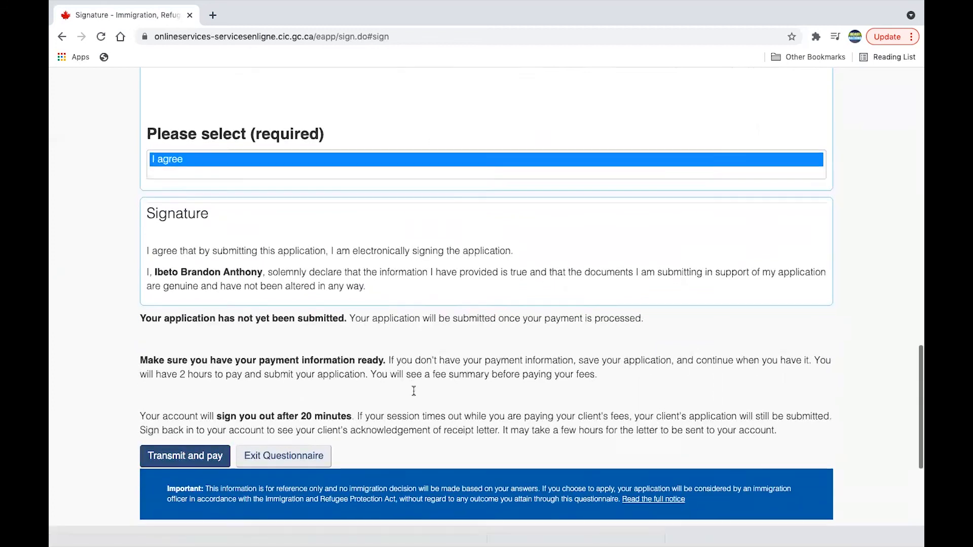
pyautogui.scroll(-3, 412, 390)
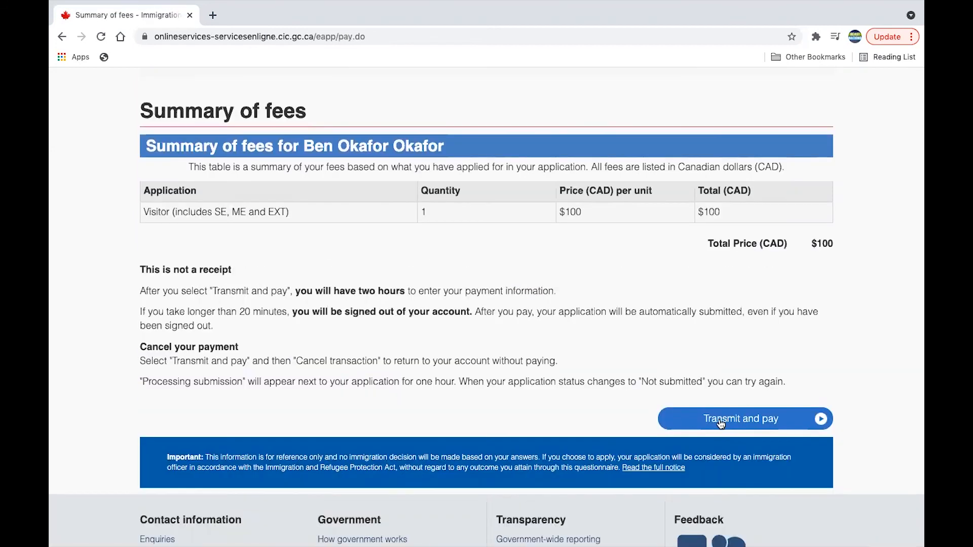
pyautogui.click(720, 423)
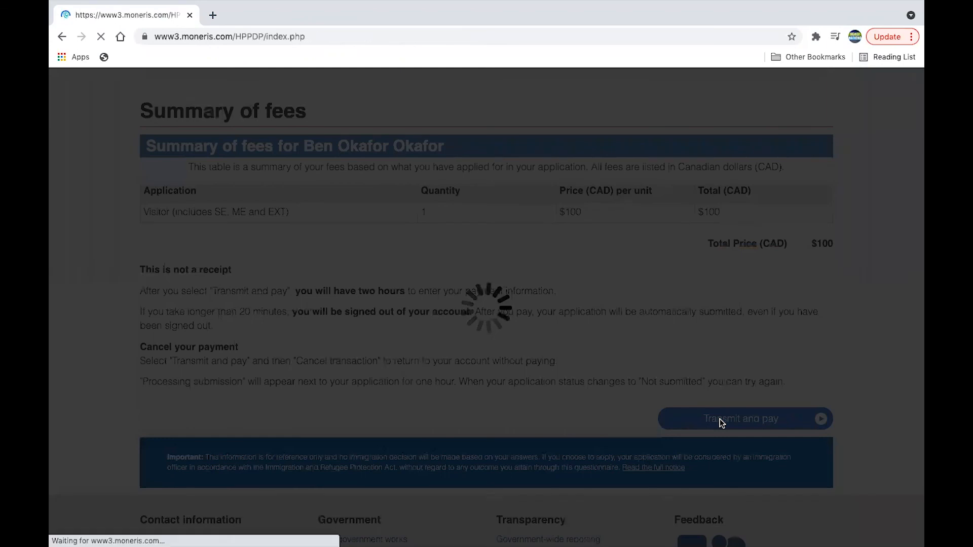